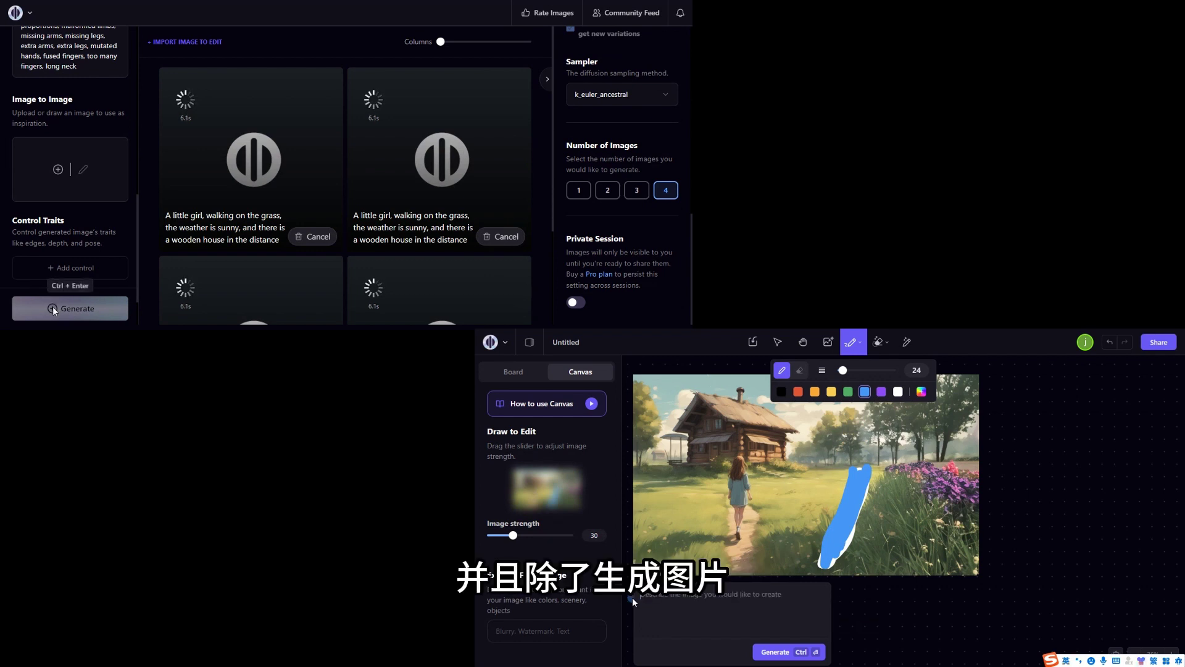
# - Generate an edit from the blue stroke painted on the canvas image using the prompt "a river"
pyautogui.write('a river')
pyautogui.hotkey('ctrl', 'Return')
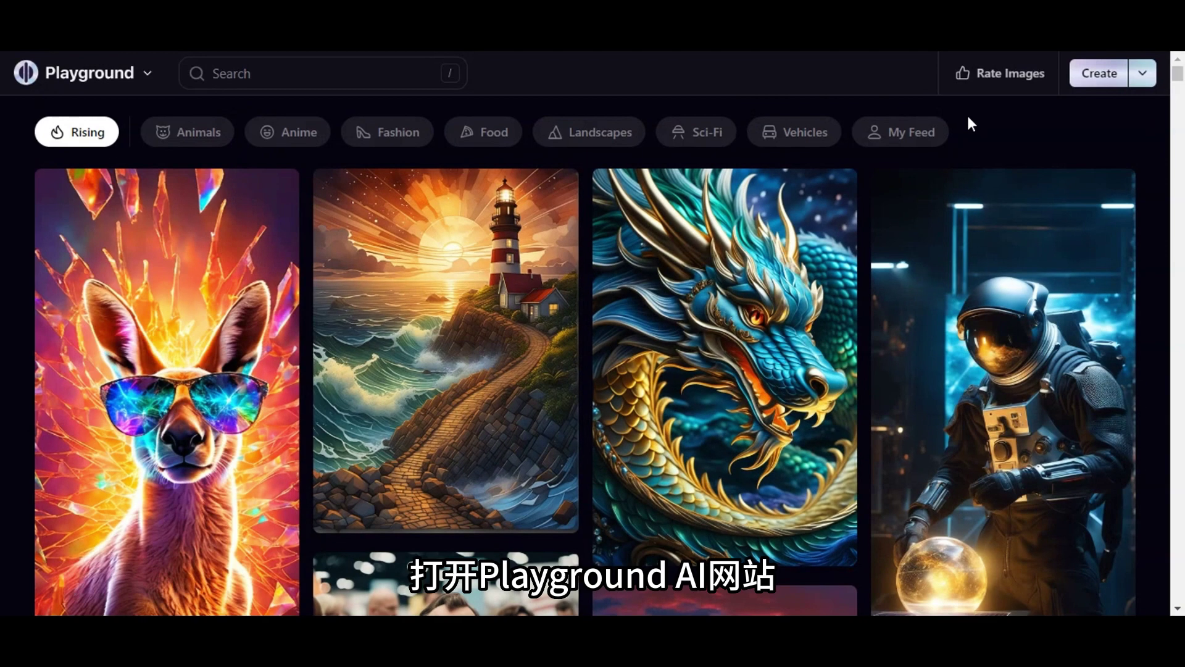
# - Start creating images on a Board, view the Canvas workspace and return to the Board
pyautogui.click(1142, 73)
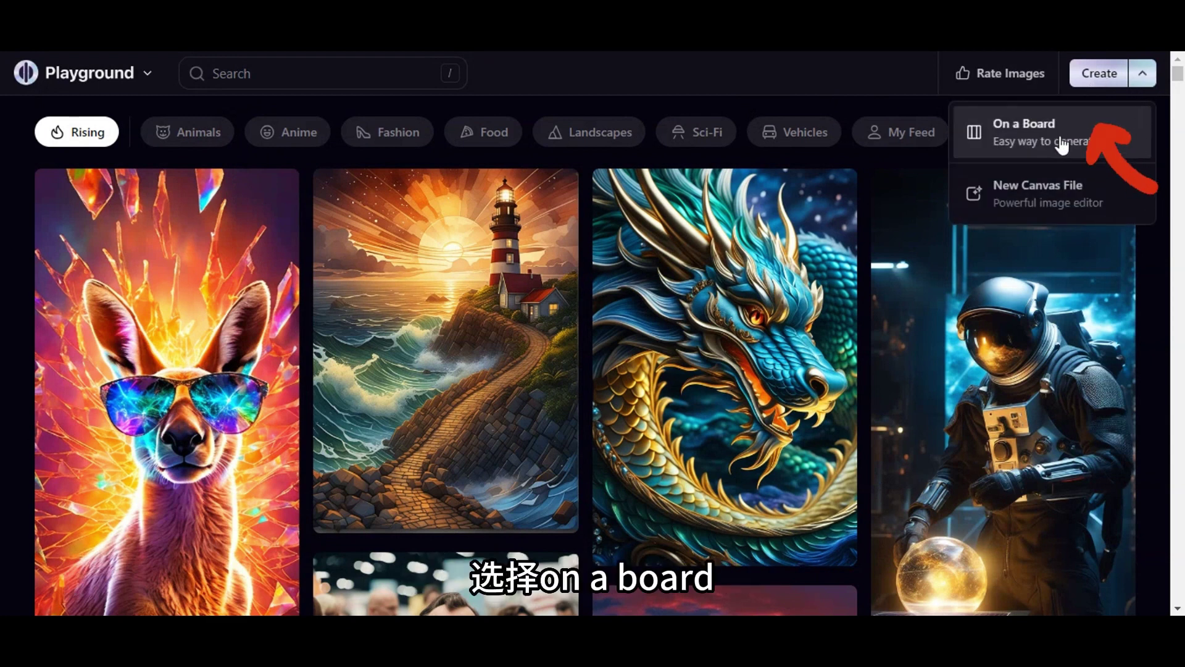
pyautogui.click(1027, 145)
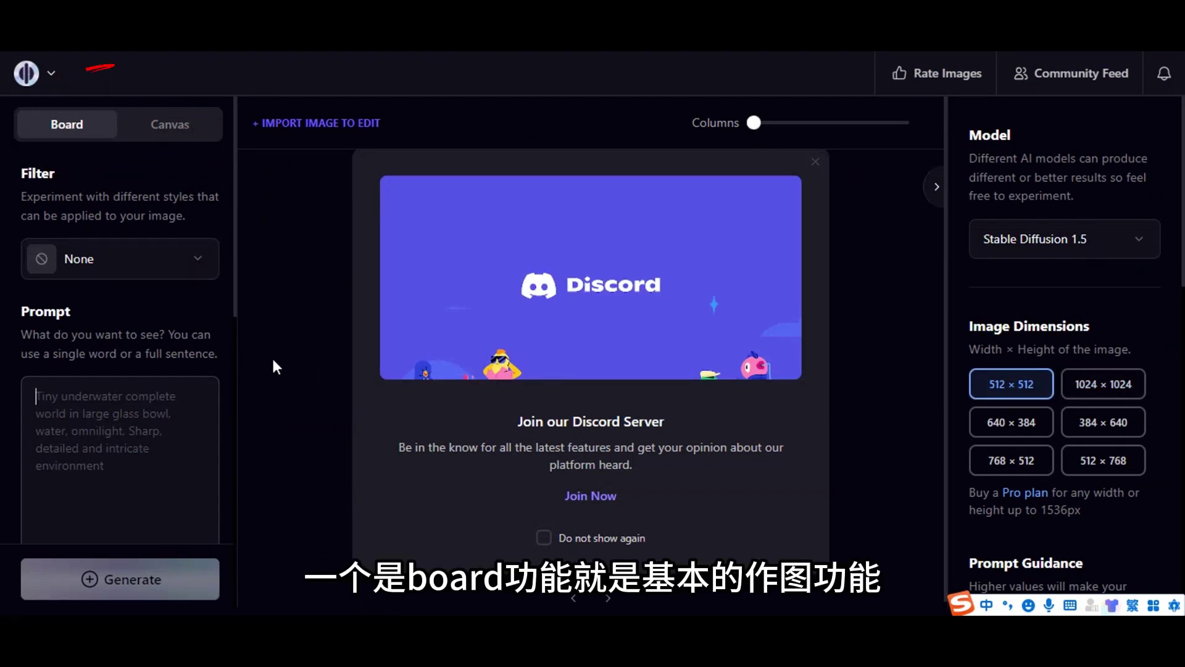
pyautogui.click(149, 134)
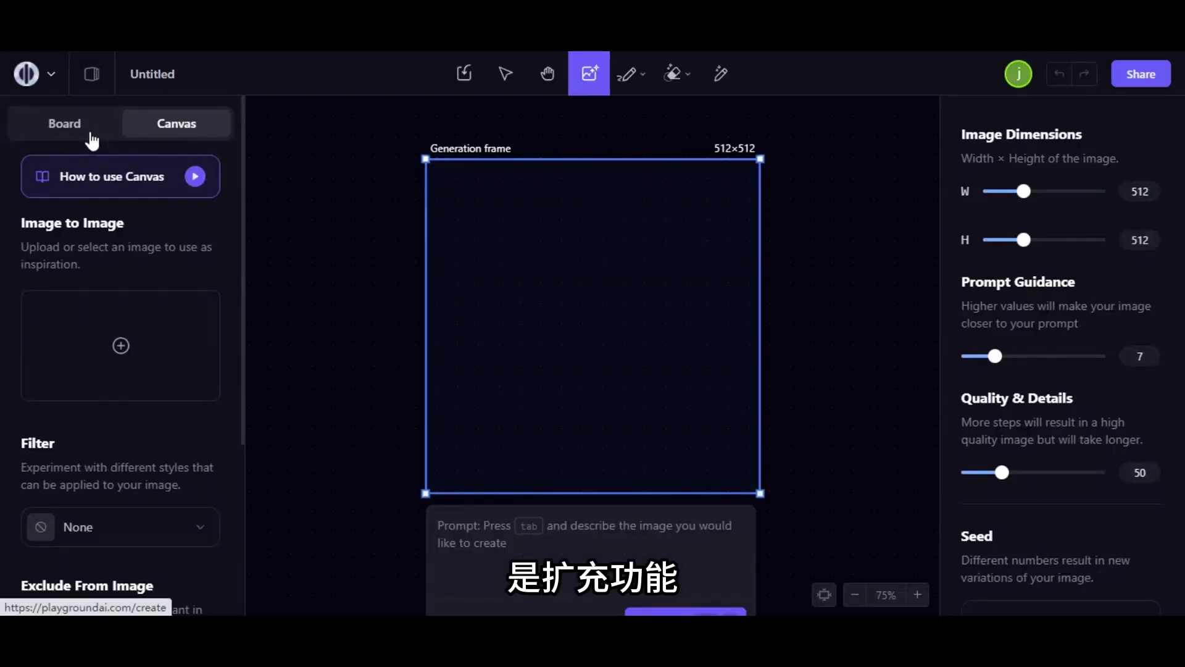
pyautogui.click(71, 131)
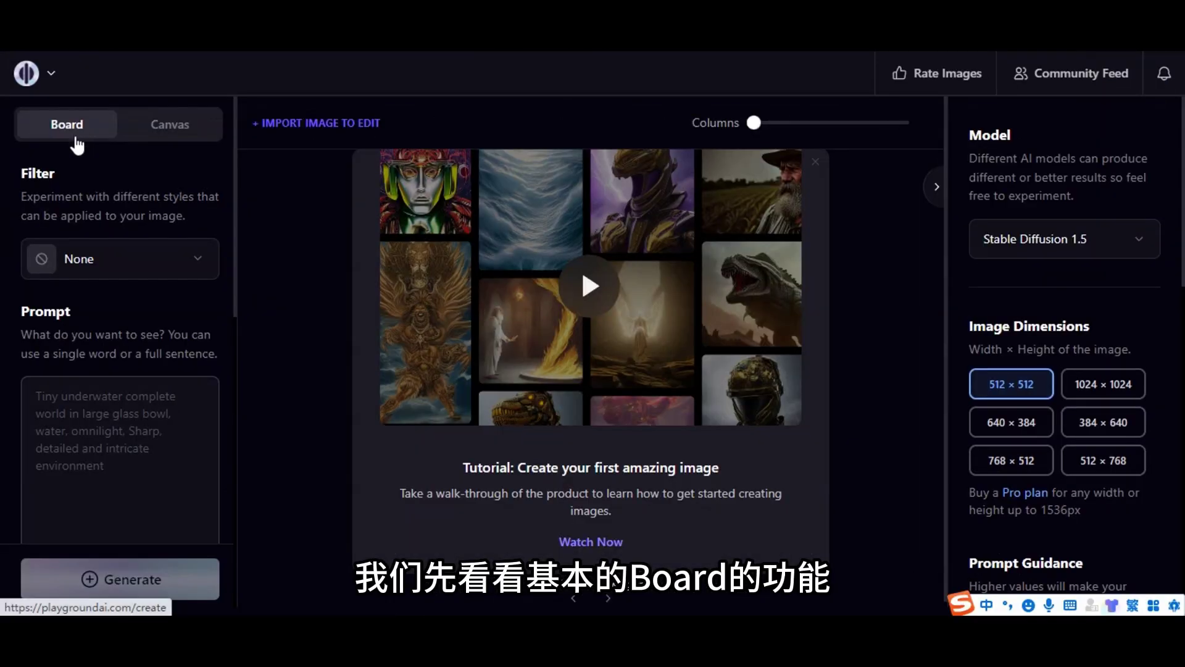
# - Look through the available style filters and close the list without choosing one
pyautogui.click(187, 264)
pyautogui.scroll(-5, 419, 321)
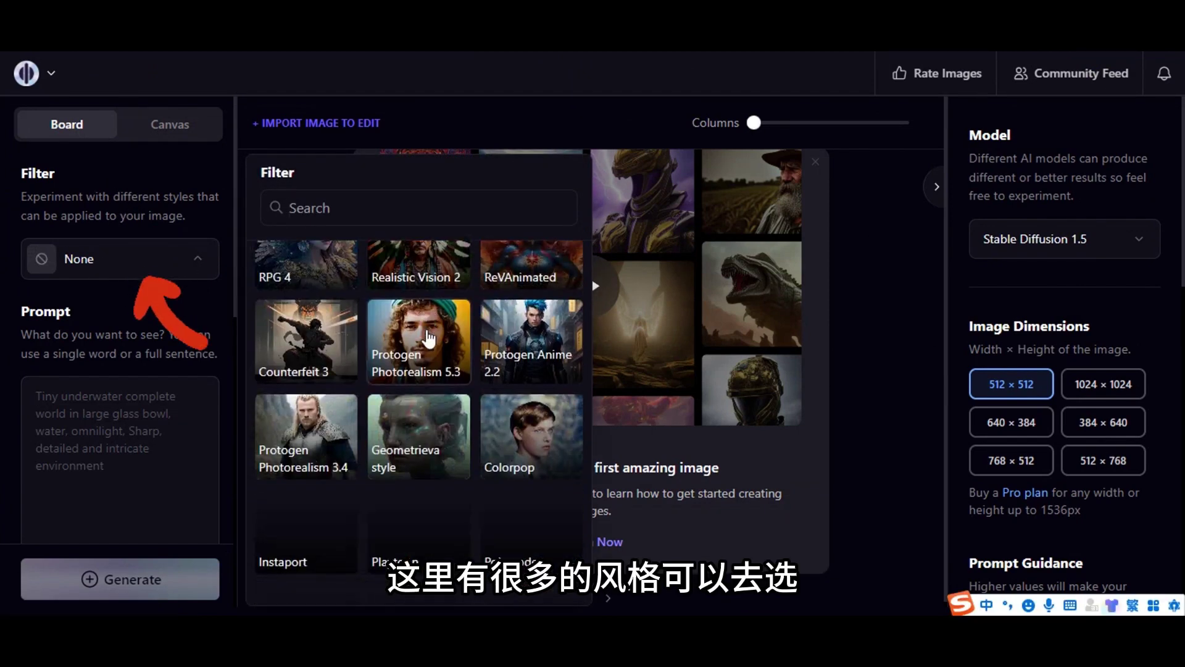
pyautogui.scroll(-5, 434, 345)
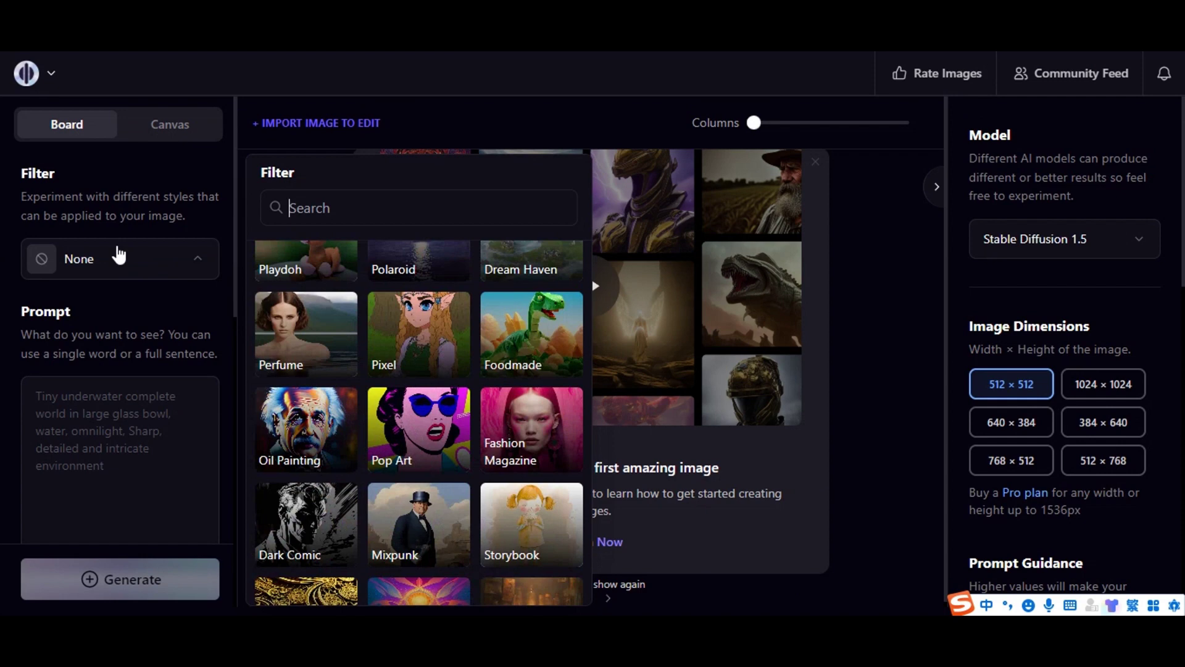
pyautogui.click(160, 262)
# - Switch the Exclude From Image option to None and back to Custom
pyautogui.scroll(-2, 129, 336)
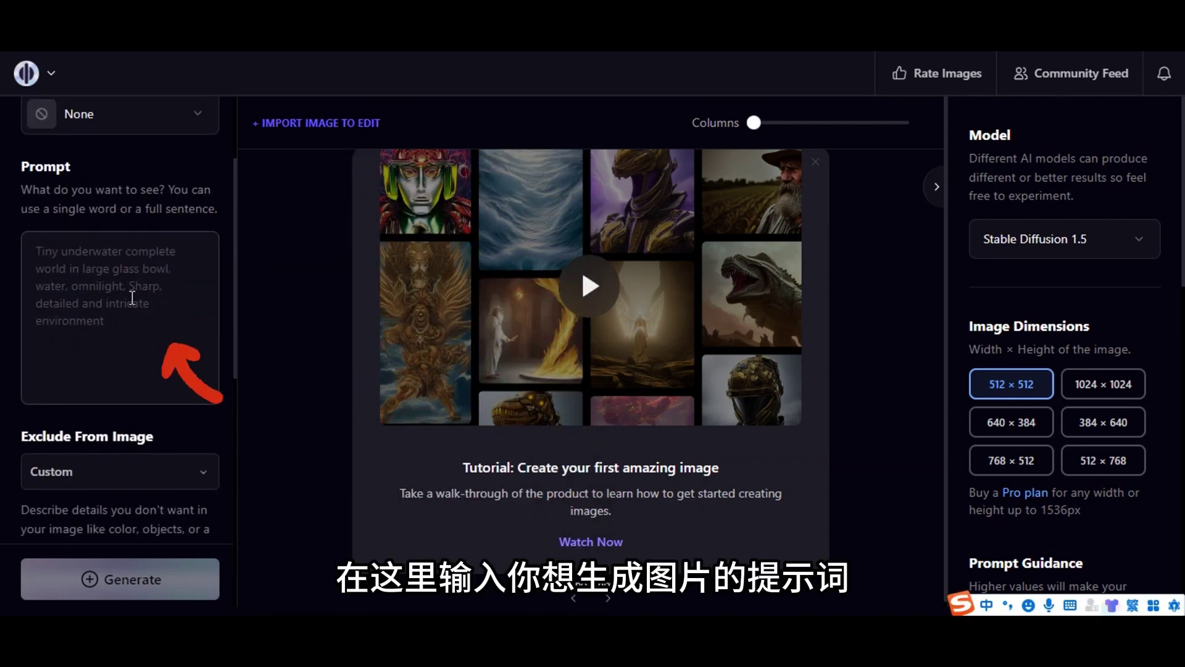
pyautogui.scroll(-5, 132, 298)
pyautogui.click(162, 186)
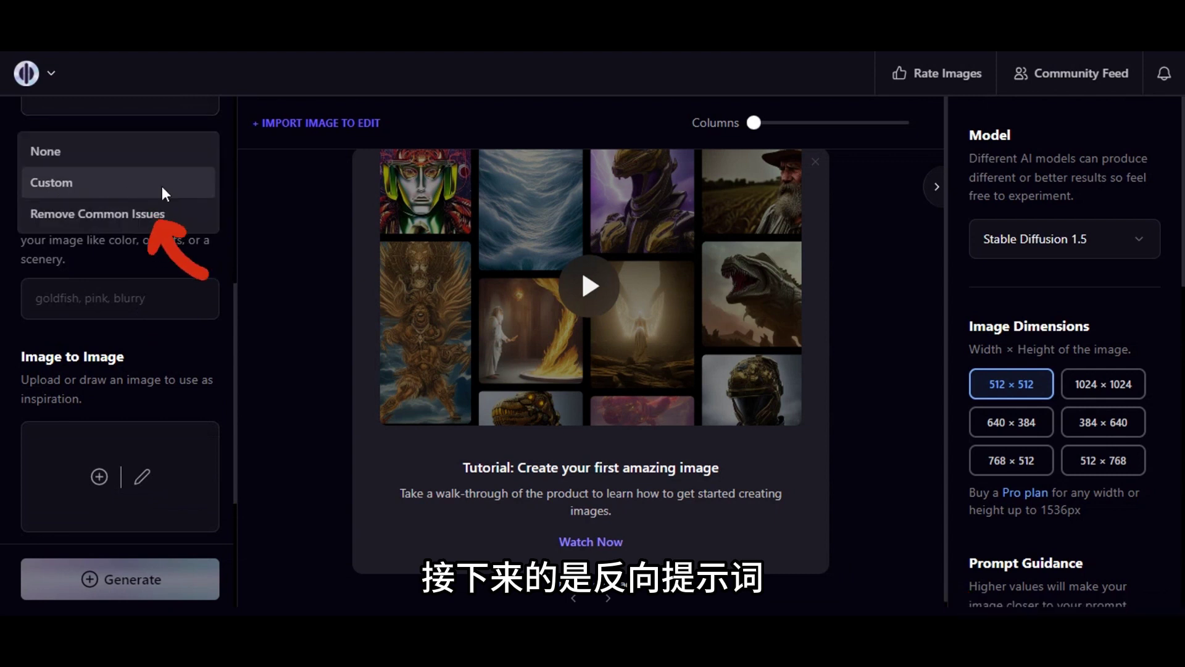
pyautogui.click(76, 155)
pyautogui.click(92, 184)
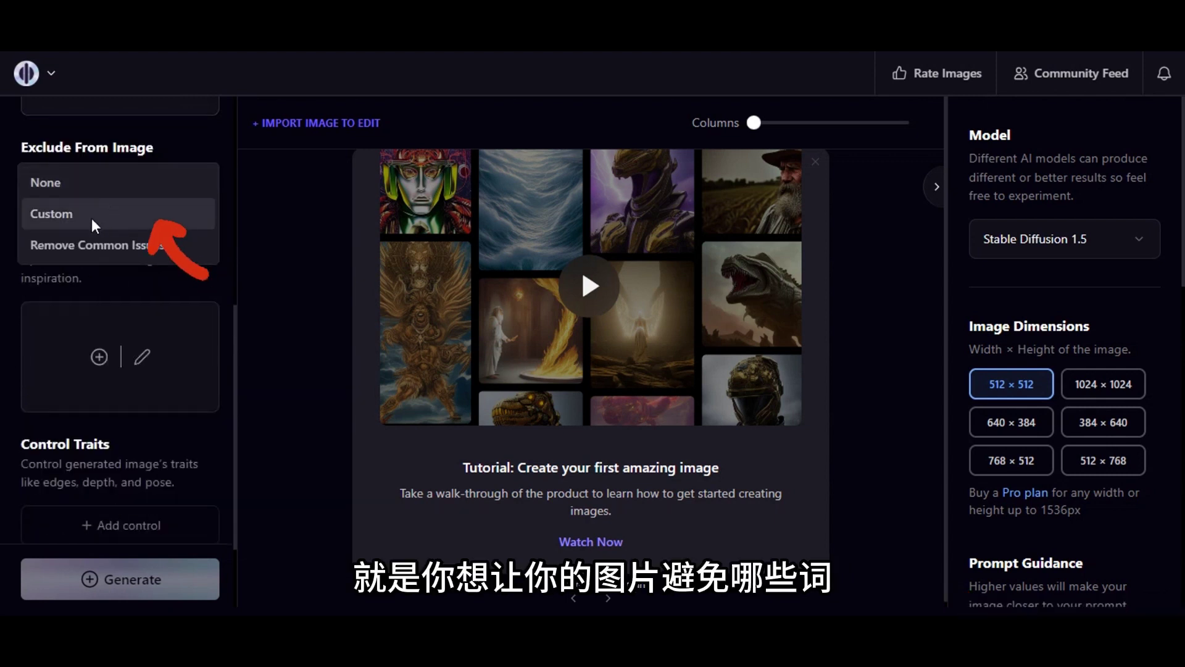
pyautogui.click(92, 217)
pyautogui.click(72, 299)
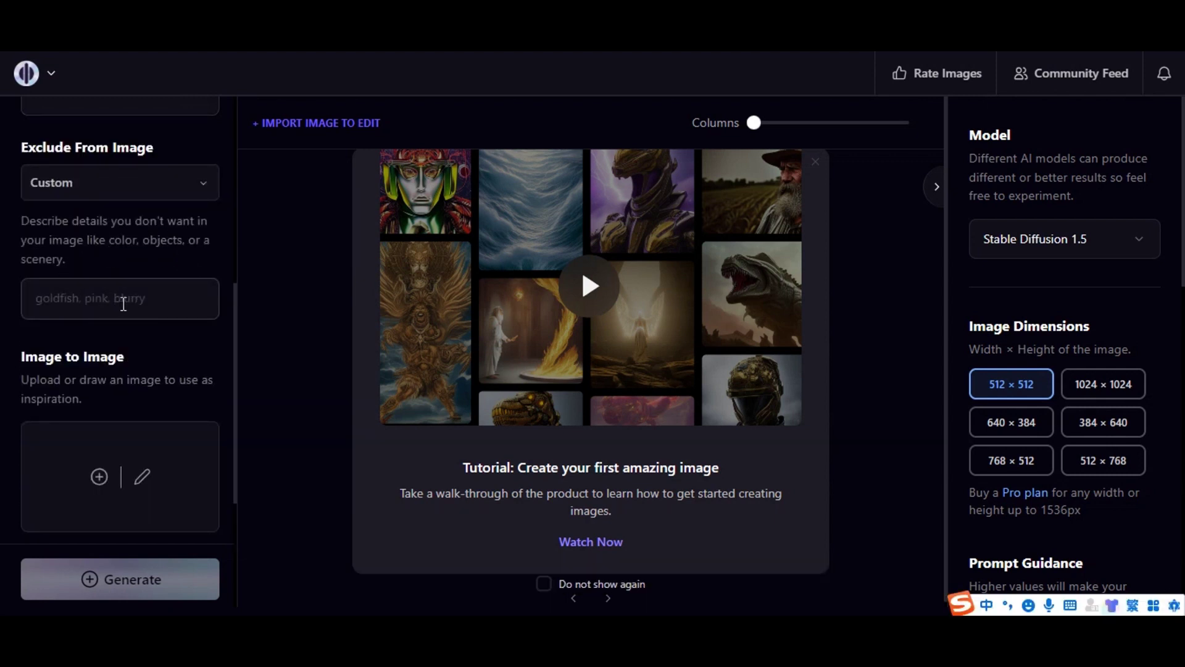
# - Add an Edge → Image control trait and delete it again
pyautogui.scroll(-2, 122, 306)
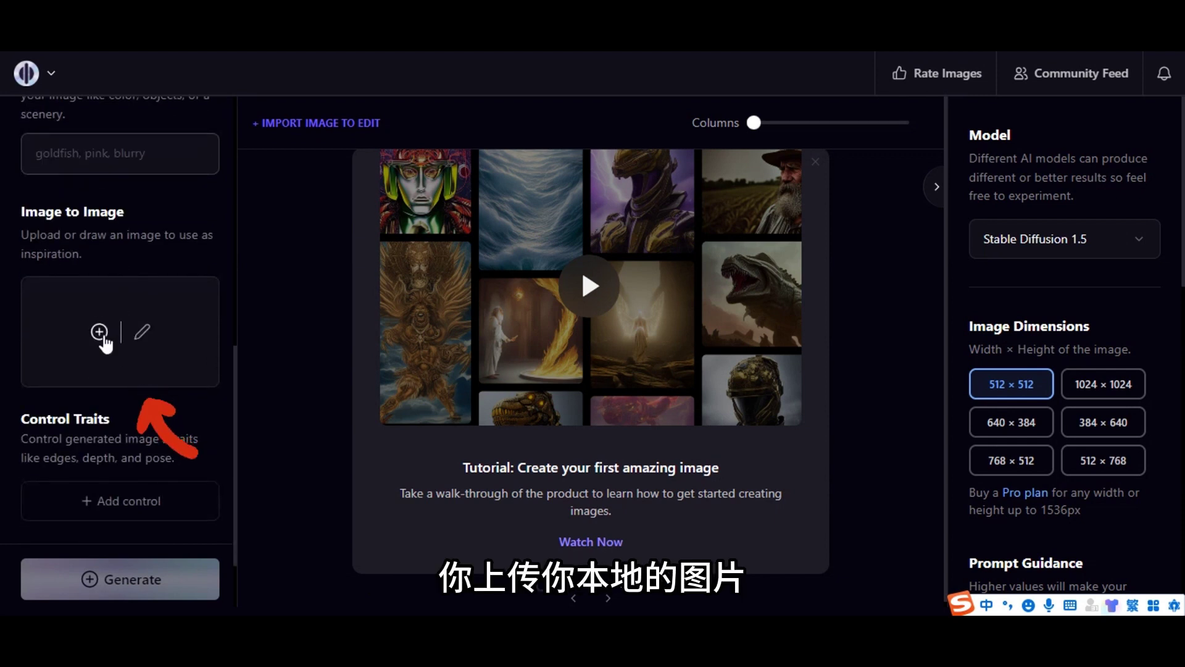
pyautogui.scroll(-2, 93, 334)
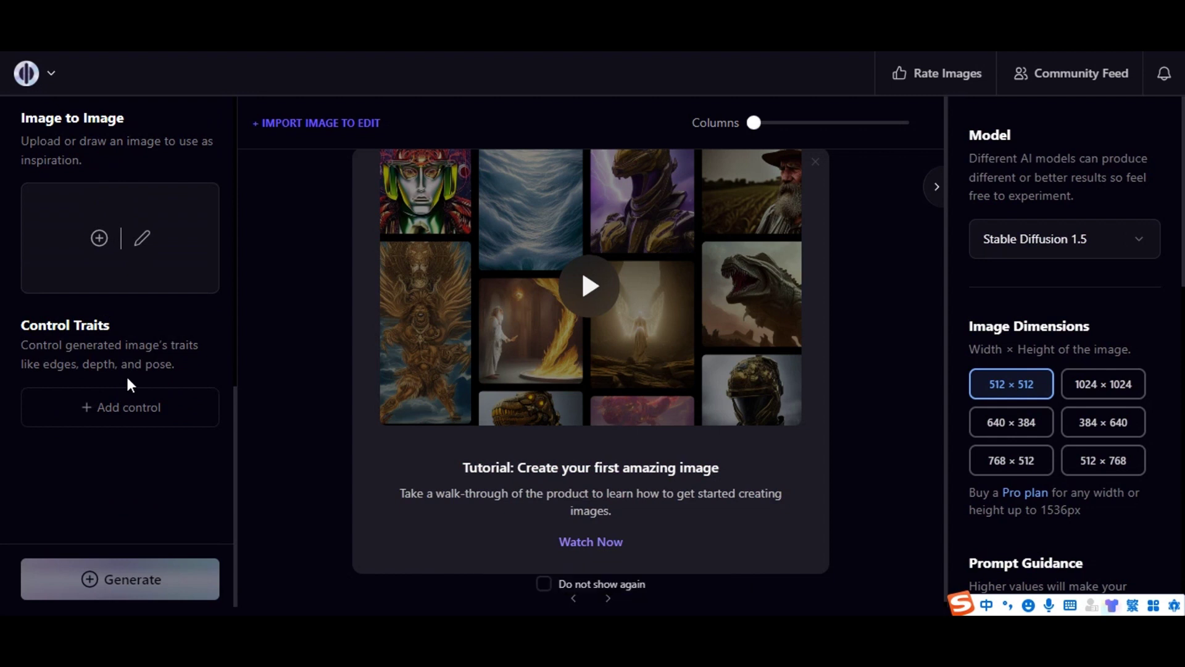
pyautogui.click(106, 412)
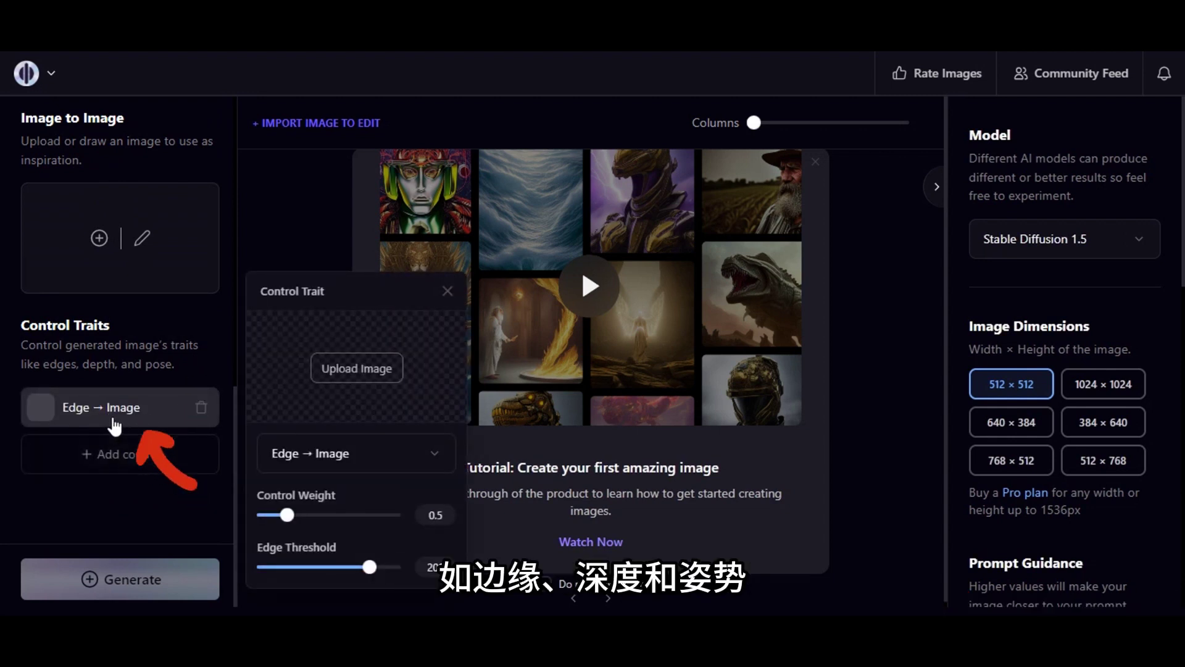
pyautogui.click(202, 407)
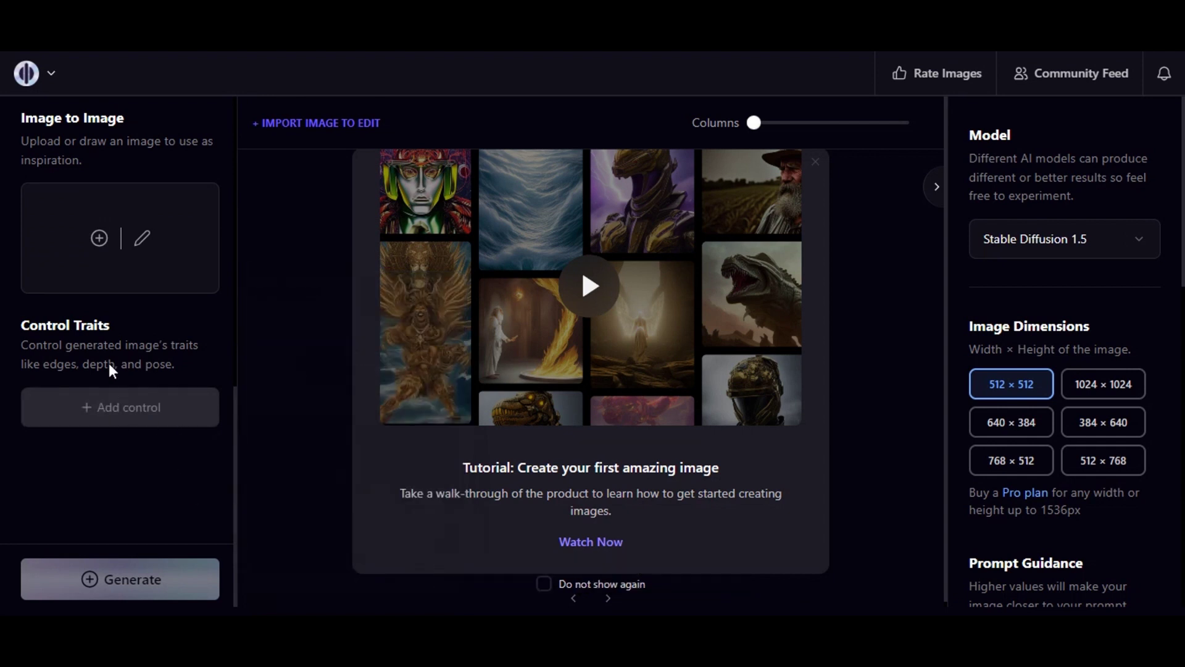
# - Try to select the DALL·E 2 model, cancel the purchase dialog and choose Stable Diffusion 1.5
pyautogui.scroll(5, 70, 299)
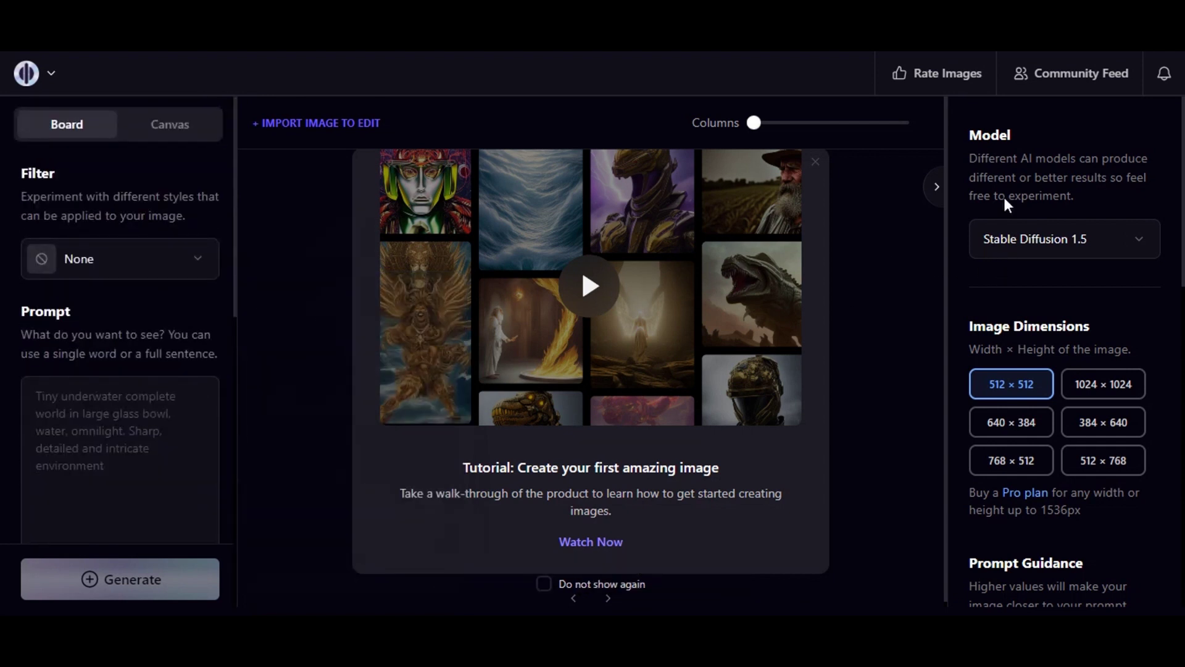
pyautogui.click(1138, 247)
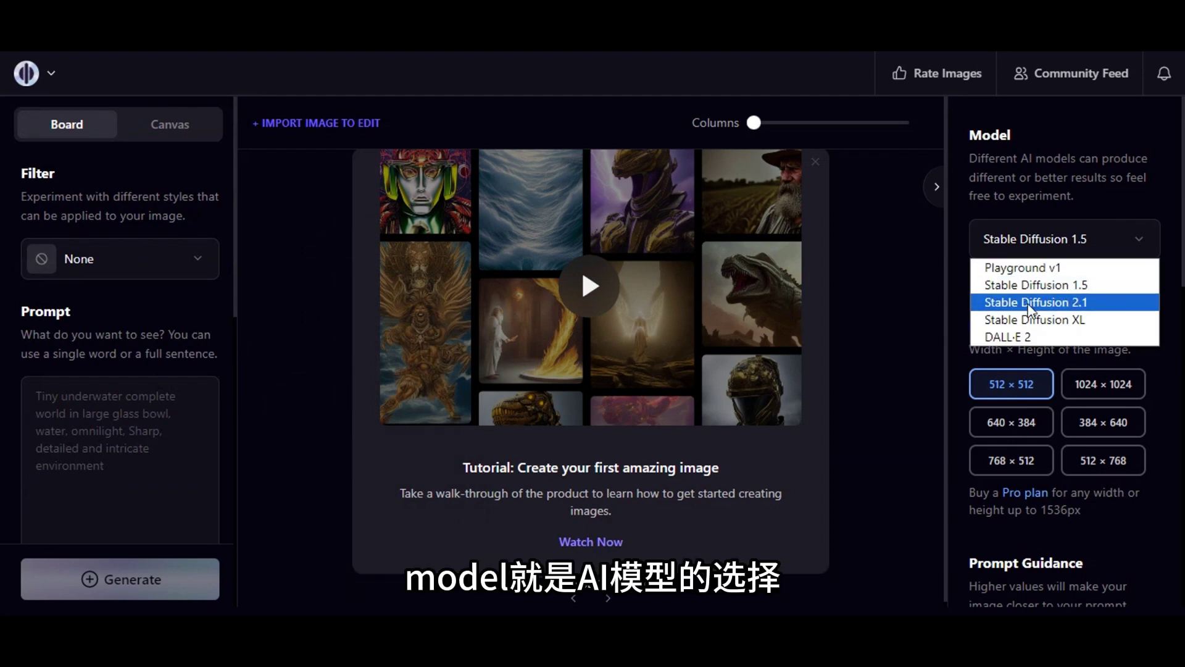
pyautogui.click(1042, 336)
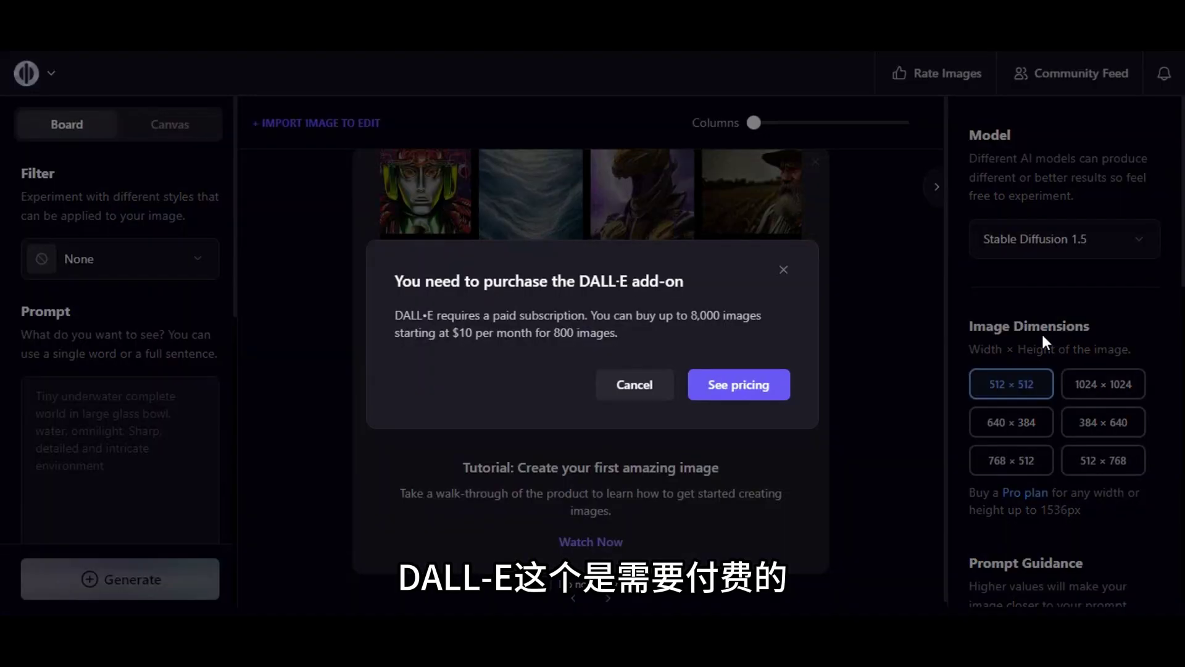
pyautogui.click(635, 383)
pyautogui.click(1090, 238)
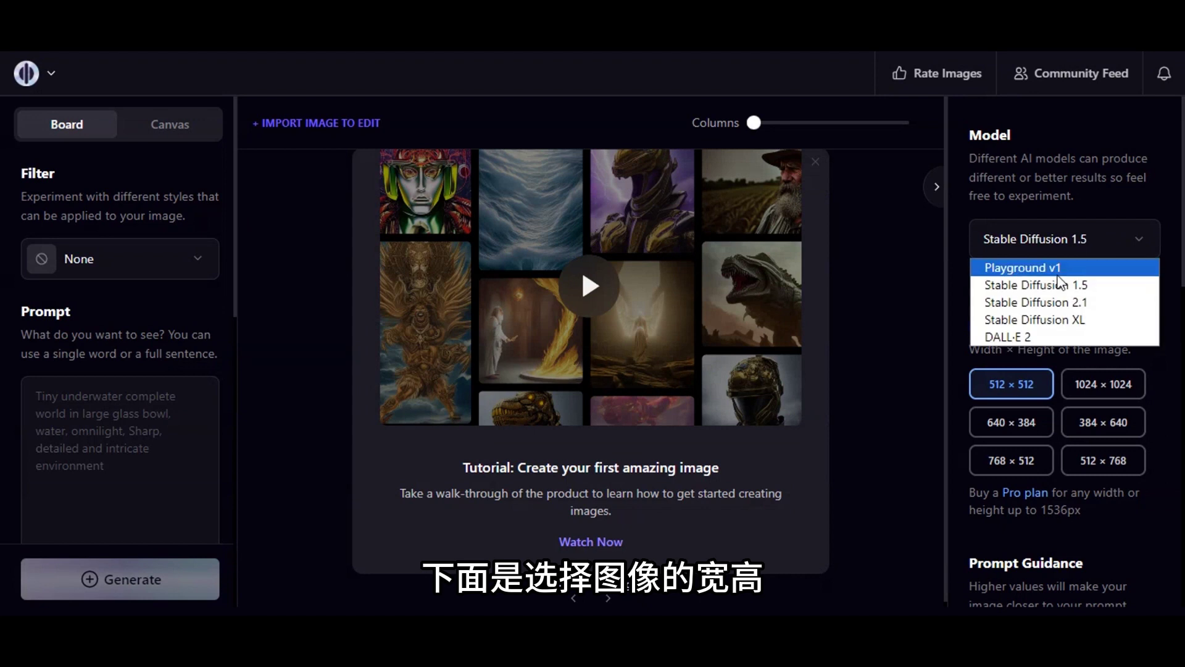
pyautogui.click(1049, 282)
# - Try the 640 × 384 image dimensions and return to 512 × 512
pyautogui.scroll(-2, 1024, 309)
pyautogui.click(1011, 277)
pyautogui.click(1013, 242)
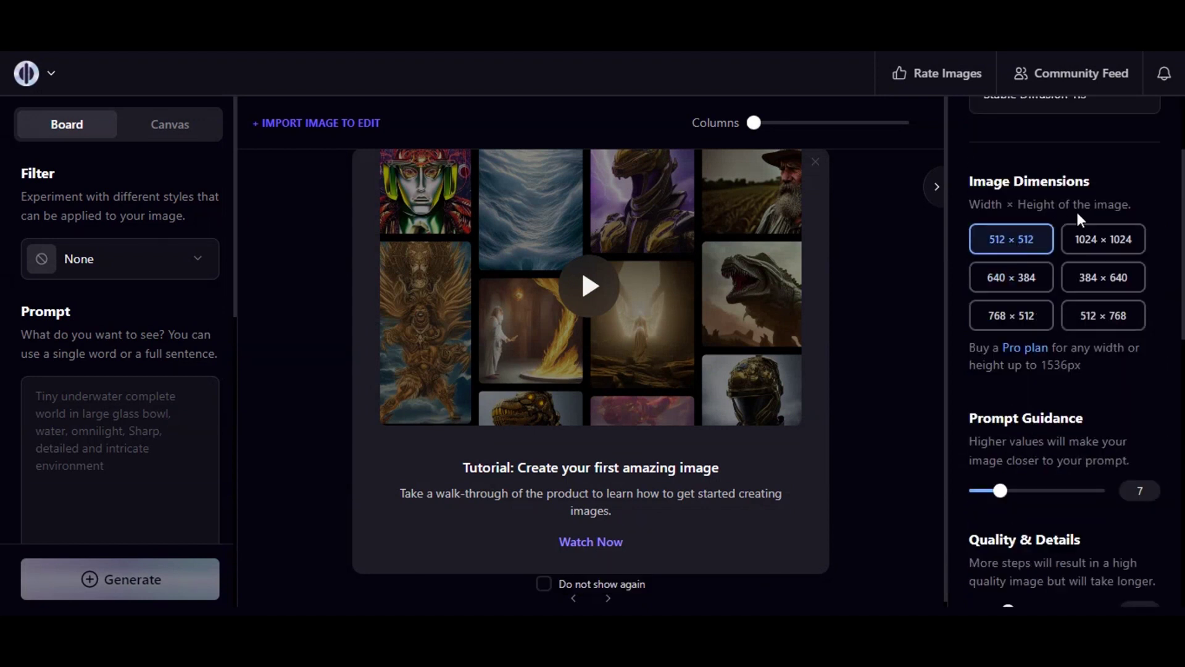
# - Examine the prompt guidance, quality, seed, sampler, number of images and private session settings
pyautogui.scroll(-5, 1054, 260)
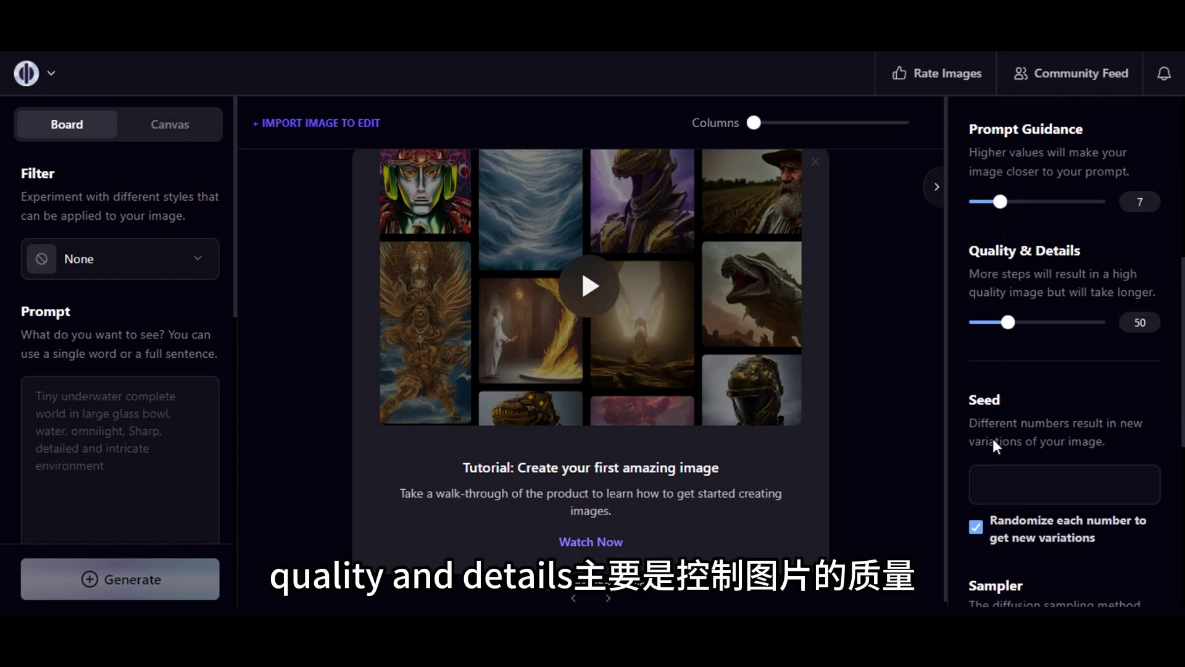
pyautogui.scroll(-3, 1012, 418)
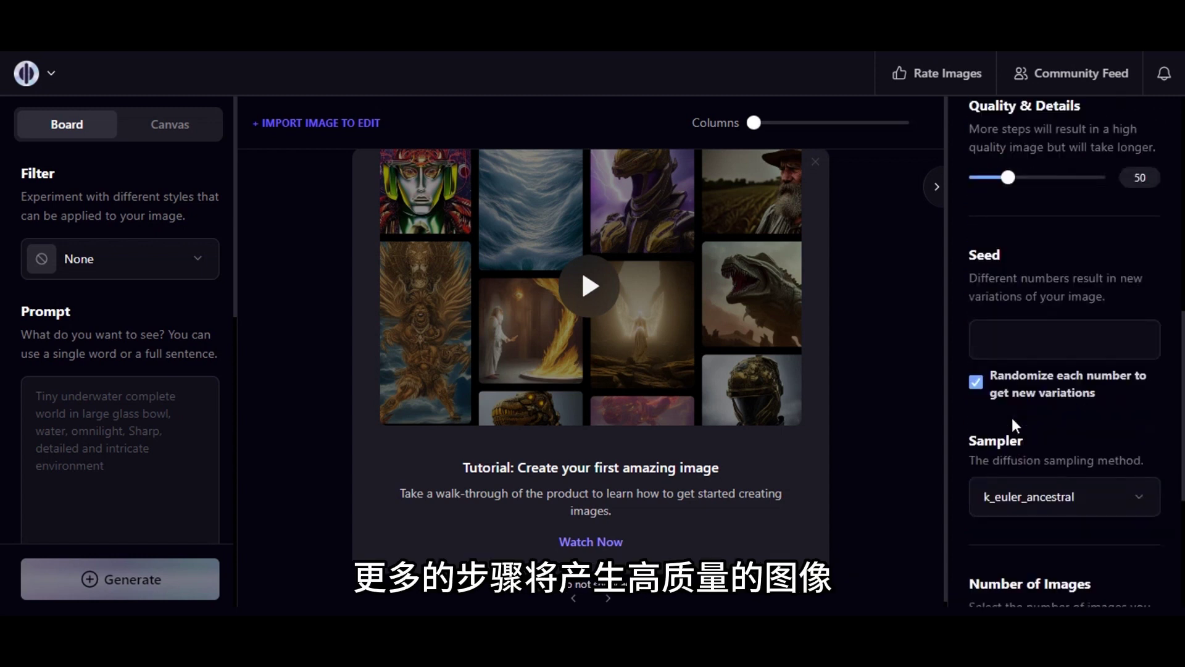
pyautogui.scroll(-3, 1013, 417)
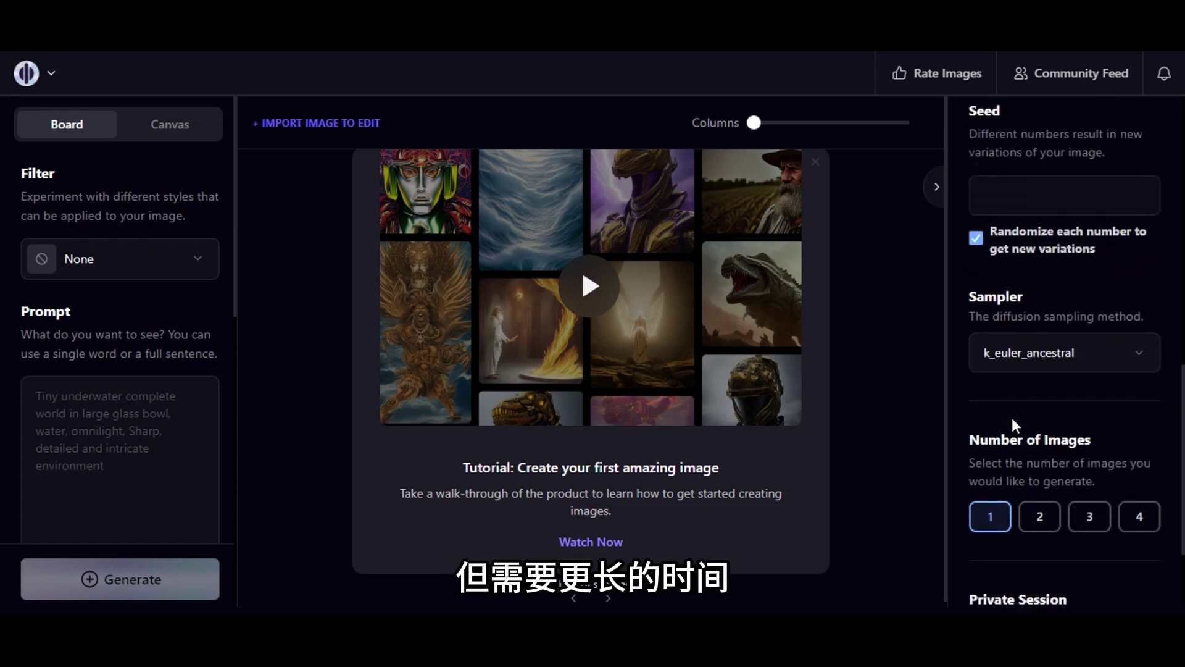
pyautogui.scroll(-3, 1024, 377)
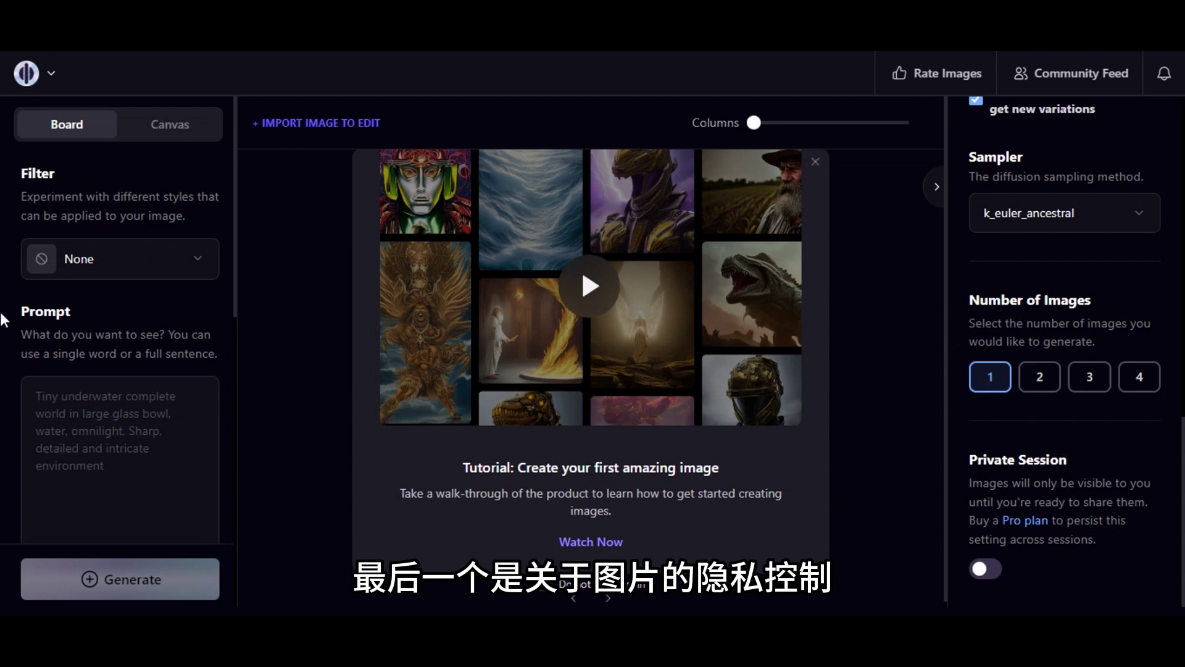
# - Apply the Dreamshaper filter and enter the prompt "A little girl, walking on the grass, the weather is sunny, and there is a wooden house in the distance"
pyautogui.click(163, 276)
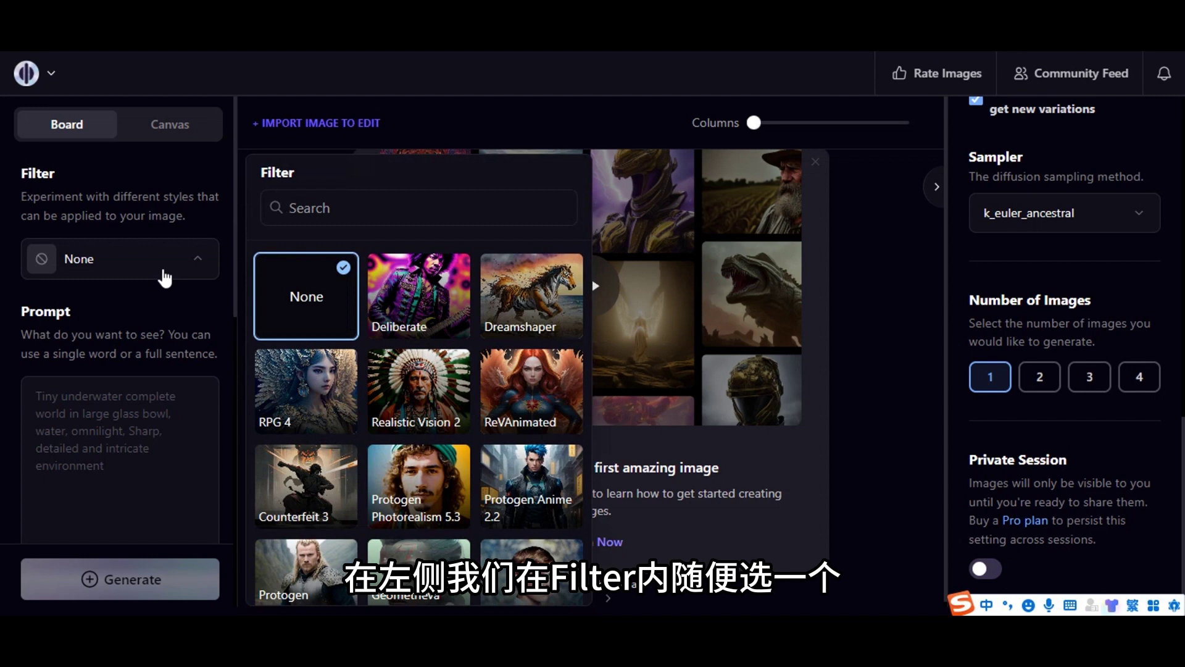
pyautogui.click(531, 296)
pyautogui.click(127, 397)
pyautogui.write('A little girl, walking on the grass, the weather is sunny, and there is a wooden house in the distance')
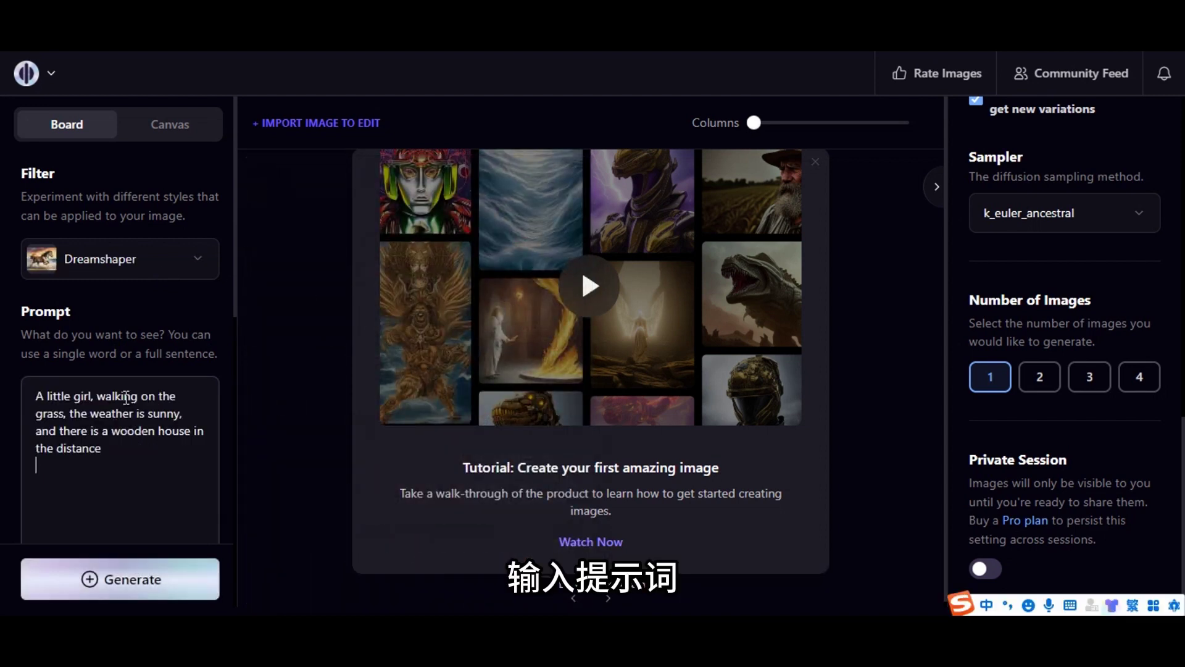
pyautogui.press('BackSpace')
# - Enter custom exclusions for the image, from "ugly, duplicate, morbid, mutilated, out of frame, extra fingers" to "too many fingers, long neck"
pyautogui.scroll(-4, 152, 448)
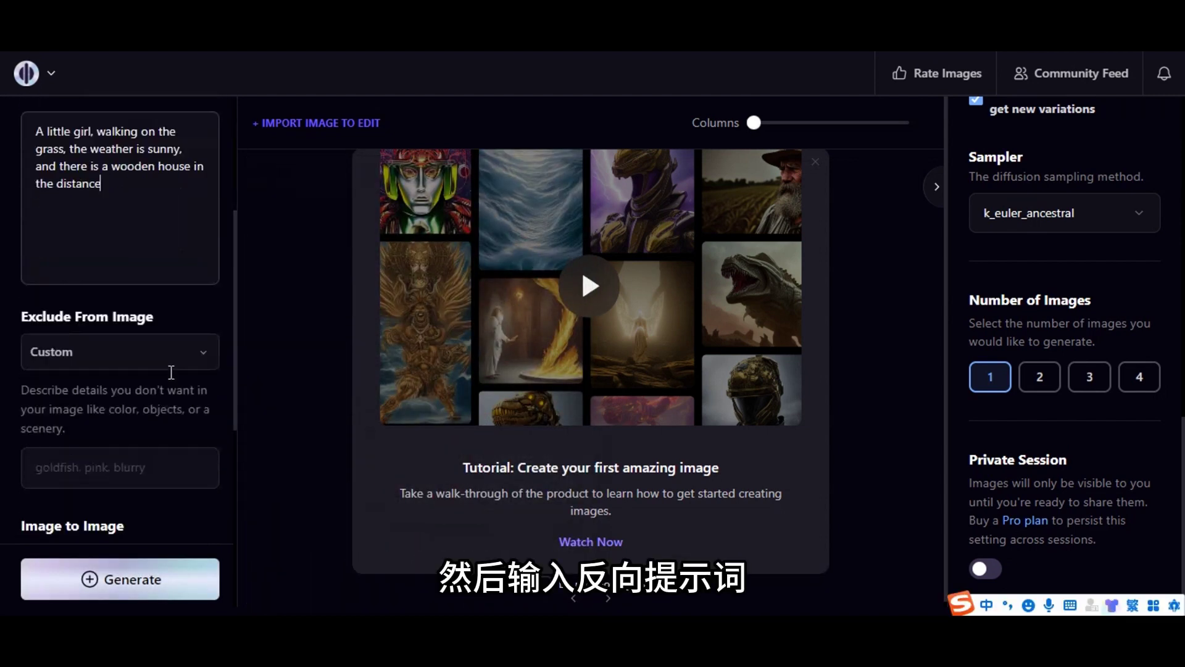
pyautogui.click(64, 440)
pyautogui.write('ugly, duplicate, morbid, mutilated, out of frame, extra fingers, mutated hands, poorly drawn hands, poorly drawn face, mutation, deformed, blurry, bad anatomy, bad proportions, extra limbs, cloned face, disfigured, out of frame, ugly, extra limbs, bad anatomy, gross proportions, malformed limbs, missing arms, missing legs, extra arms, extra legs, mutated hands, fused fingers, too many fingers, long neck')
# - Set the number of images to 4 and generate them
pyautogui.scroll(-5, 128, 512)
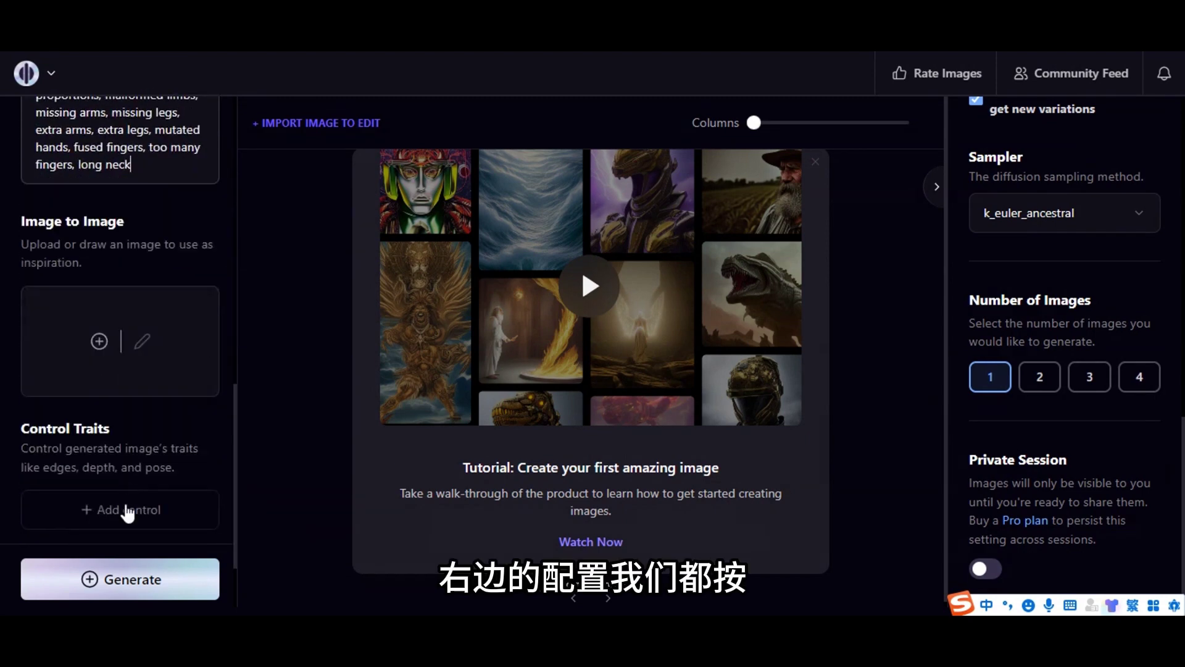
pyautogui.click(1136, 376)
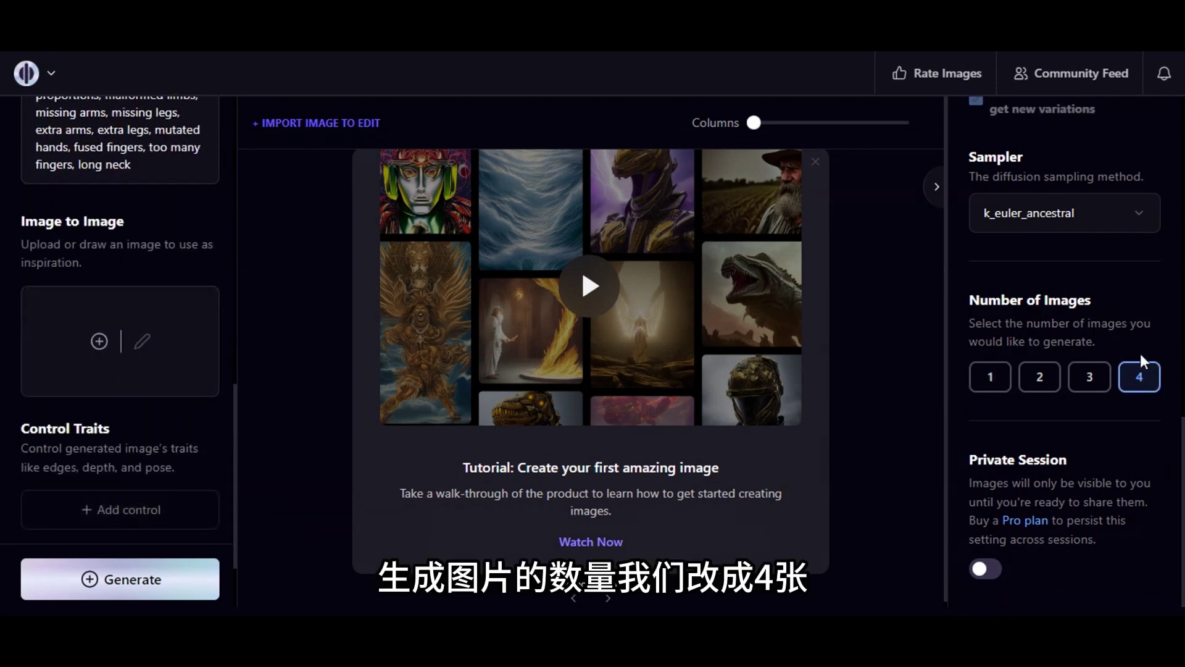
pyautogui.click(99, 581)
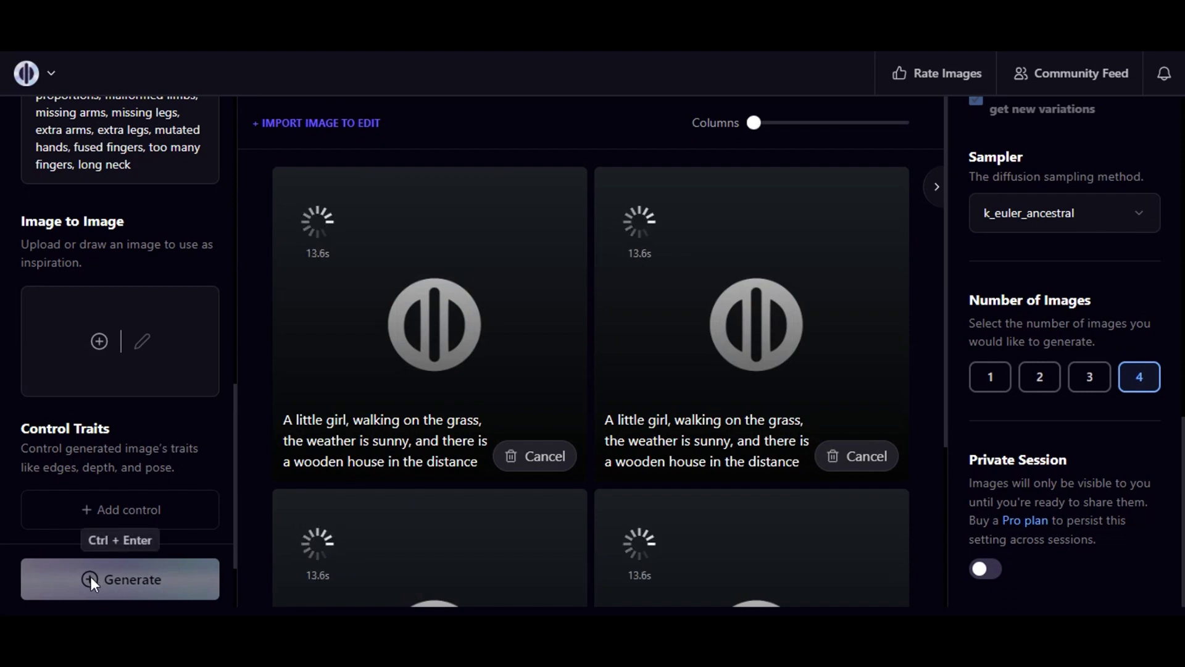
# - Look over the generated images and set the gallery to 2 columns
pyautogui.scroll(-4, 373, 452)
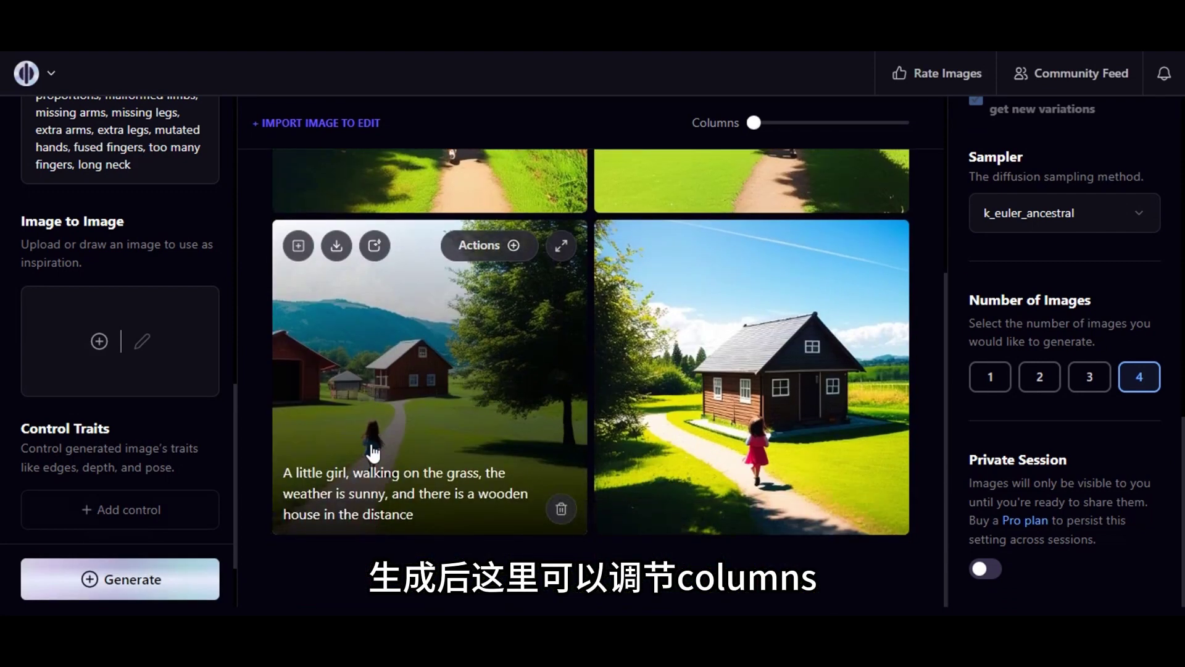
pyautogui.scroll(3, 373, 452)
pyautogui.moveTo(753, 122); pyautogui.dragTo(798, 132)
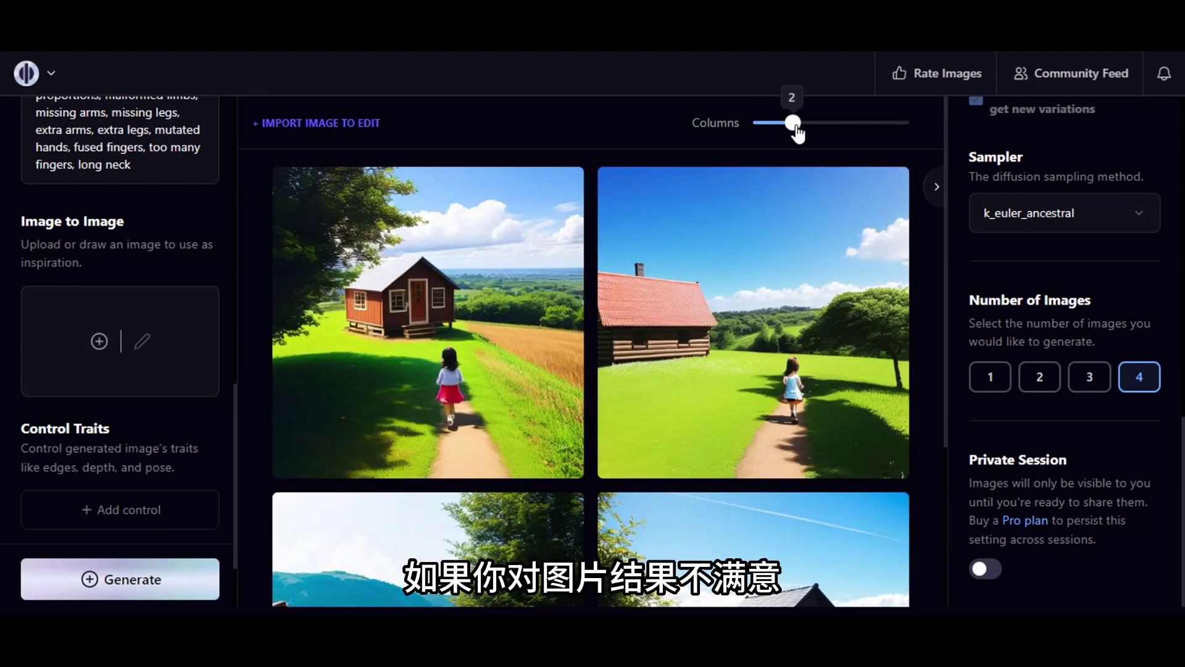
pyautogui.click(940, 605)
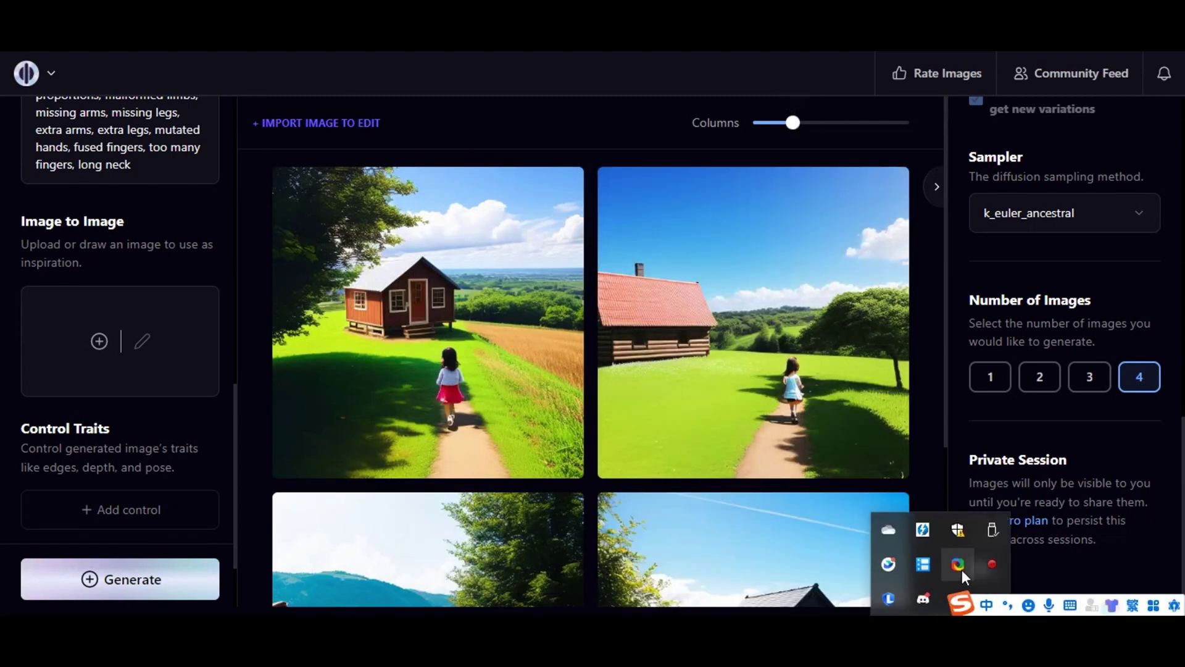
# - Create variations of the first generated image, showing the girl in the red skirt near the small wooden house
pyautogui.moveTo(502, 312)
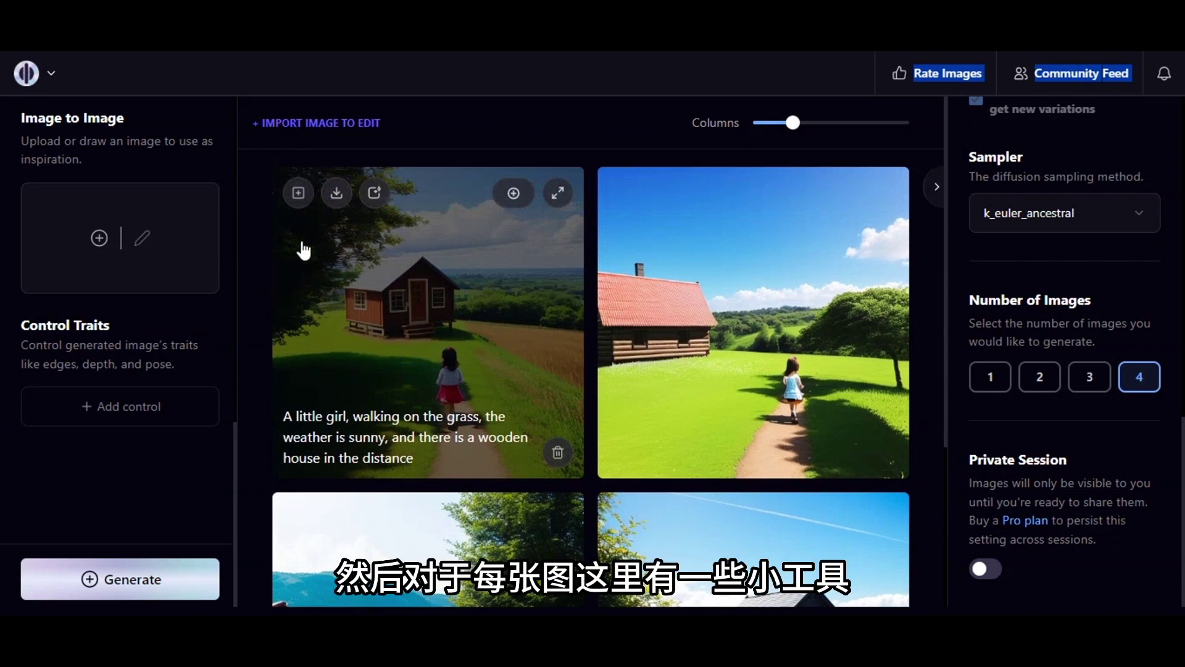
pyautogui.click(298, 193)
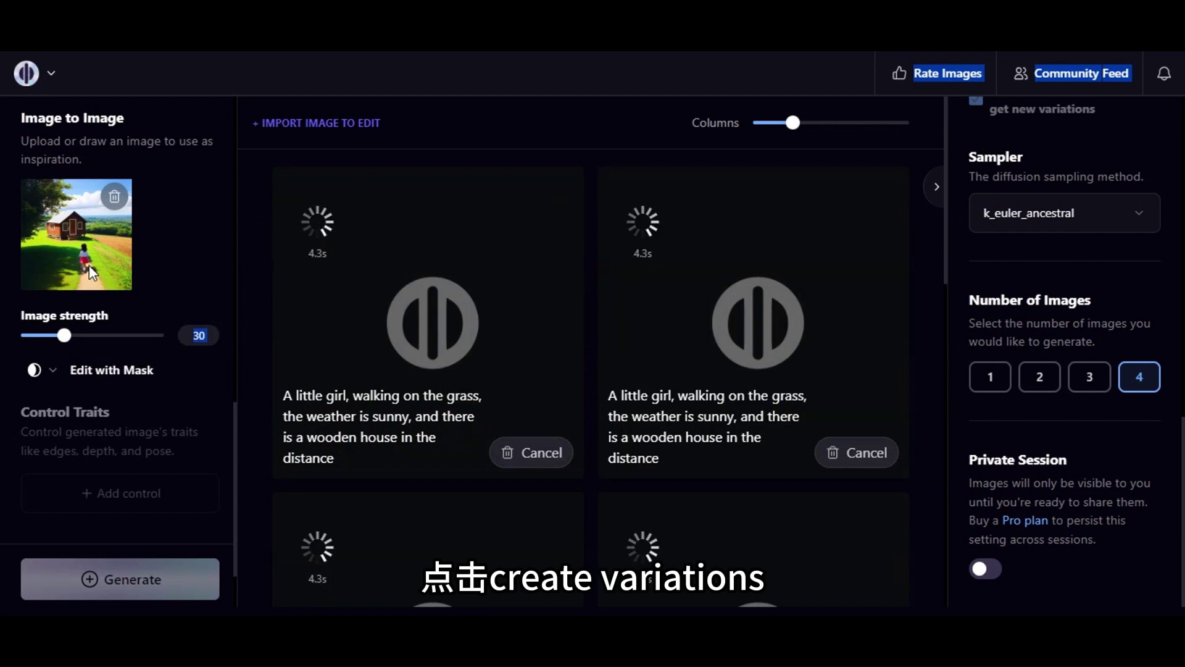
# - Open the first variation for instruction-based editing and start on its edit instruction
pyautogui.scroll(2, 89, 267)
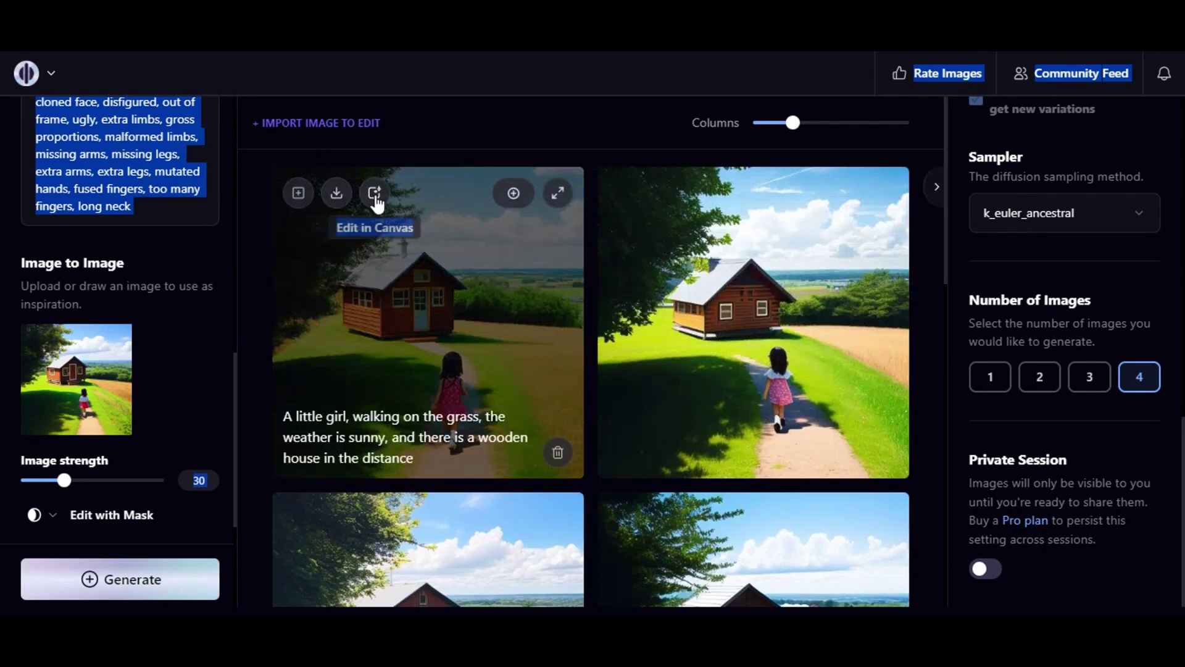
pyautogui.click(512, 197)
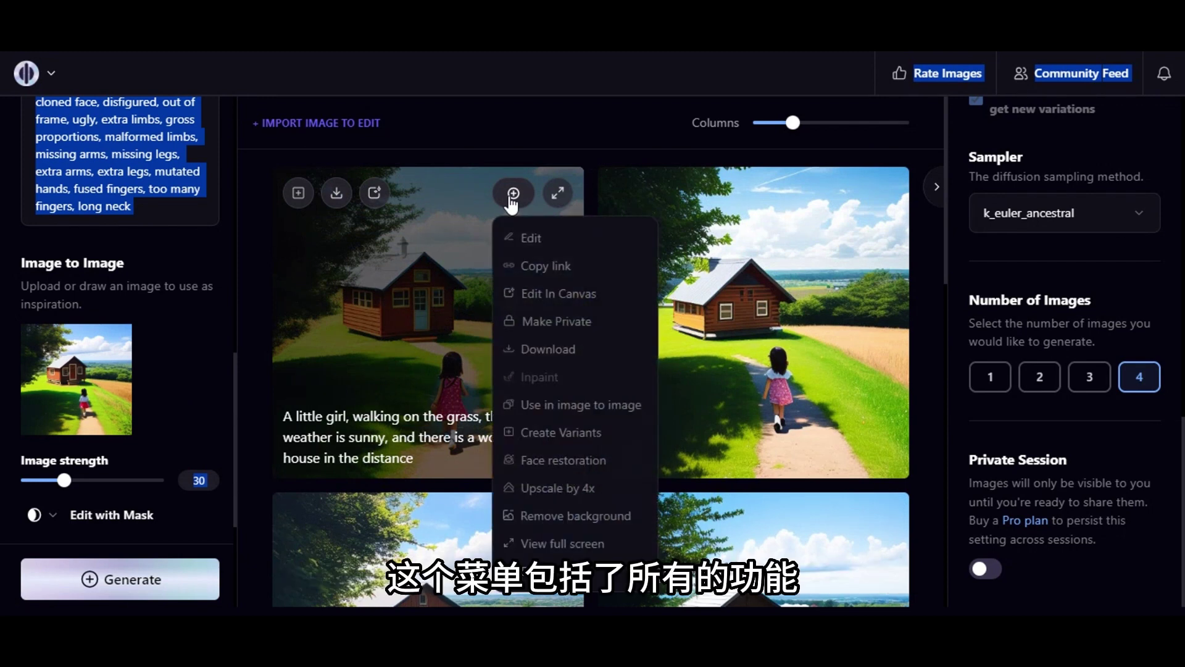
pyautogui.click(542, 241)
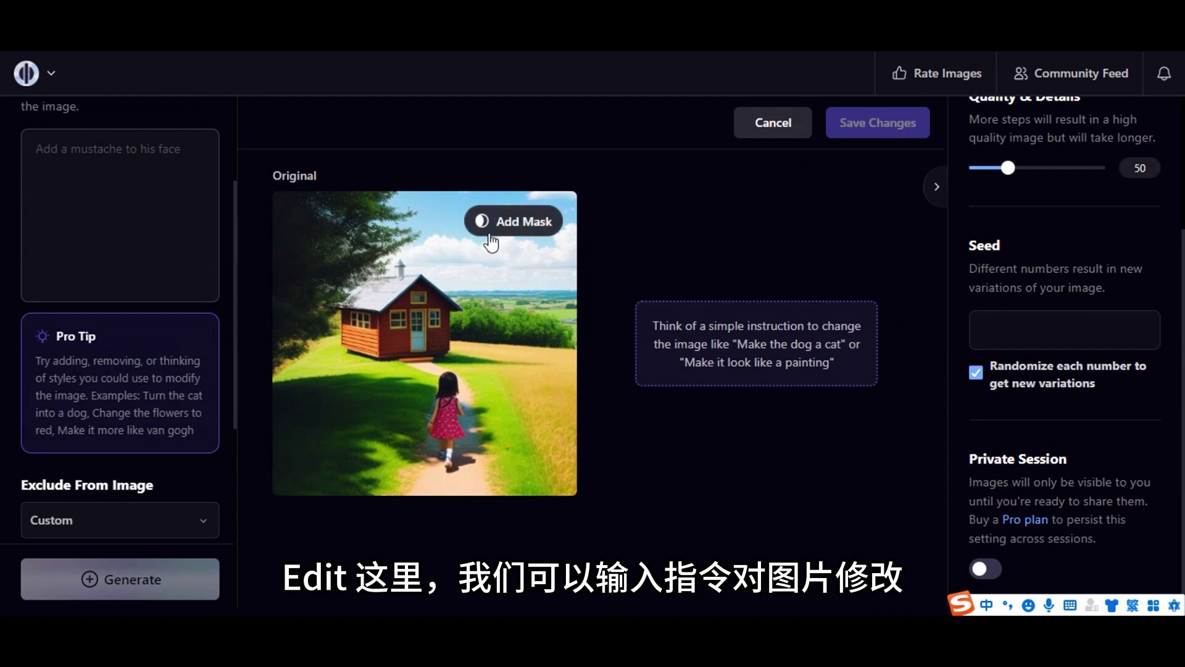
pyautogui.click(155, 160)
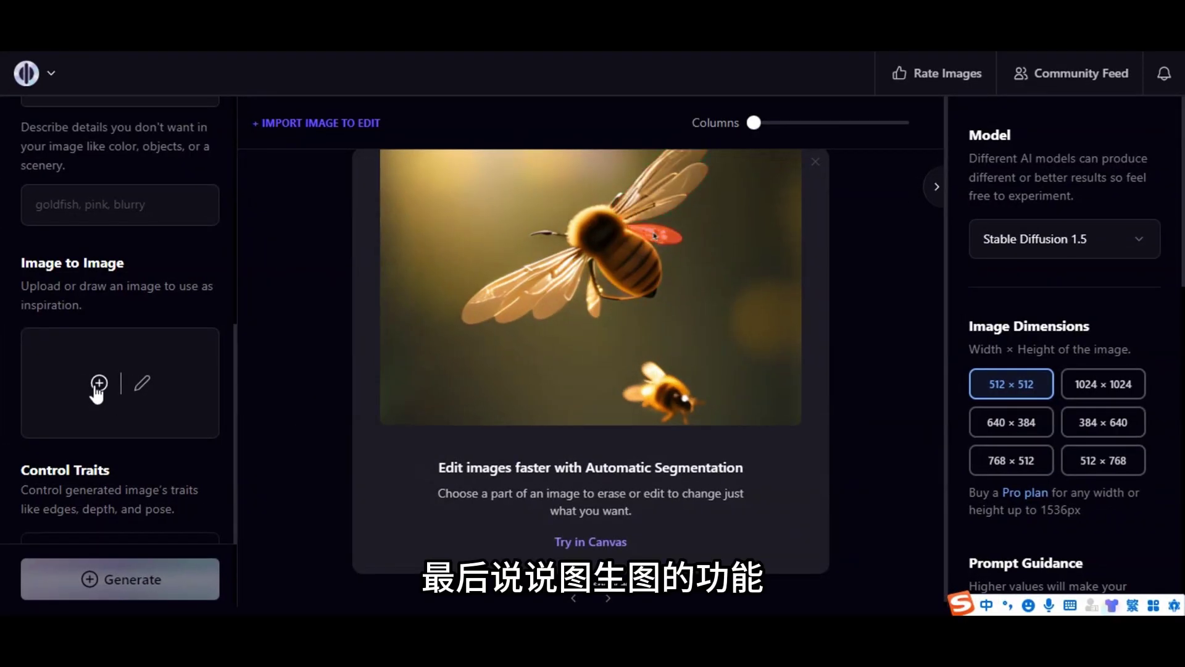
# - Upload the basketball dunk photo as the image-to-image source and enter the prompt "a man who is playing basketball"
pyautogui.click(98, 382)
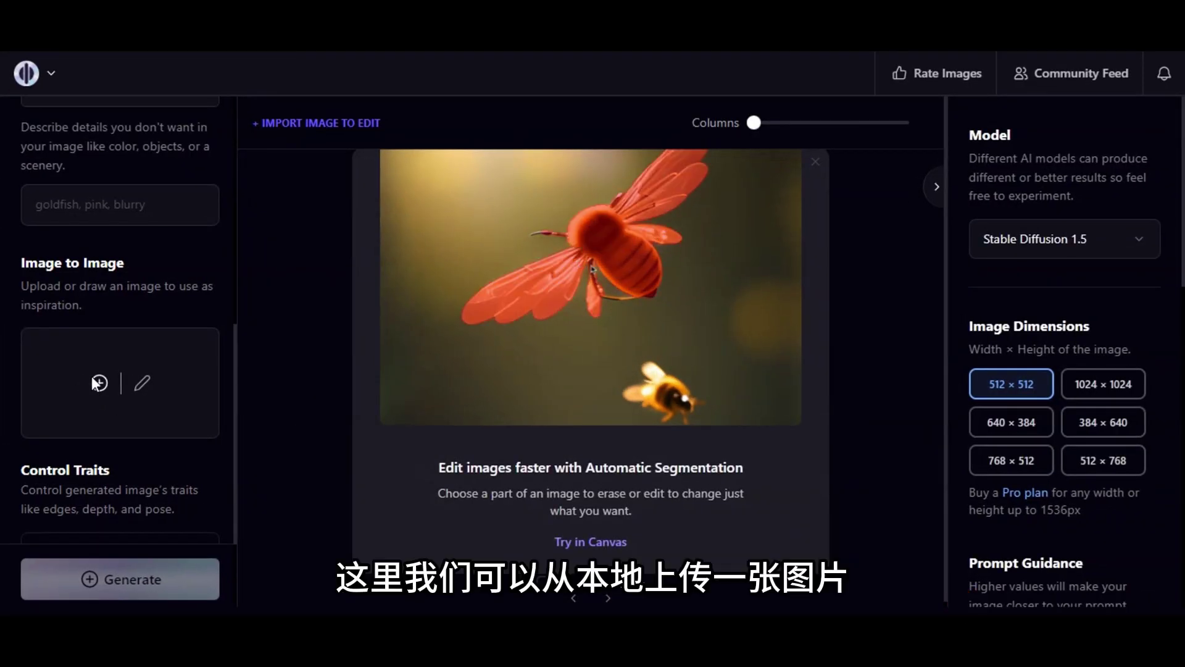
pyautogui.doubleClick(409, 235)
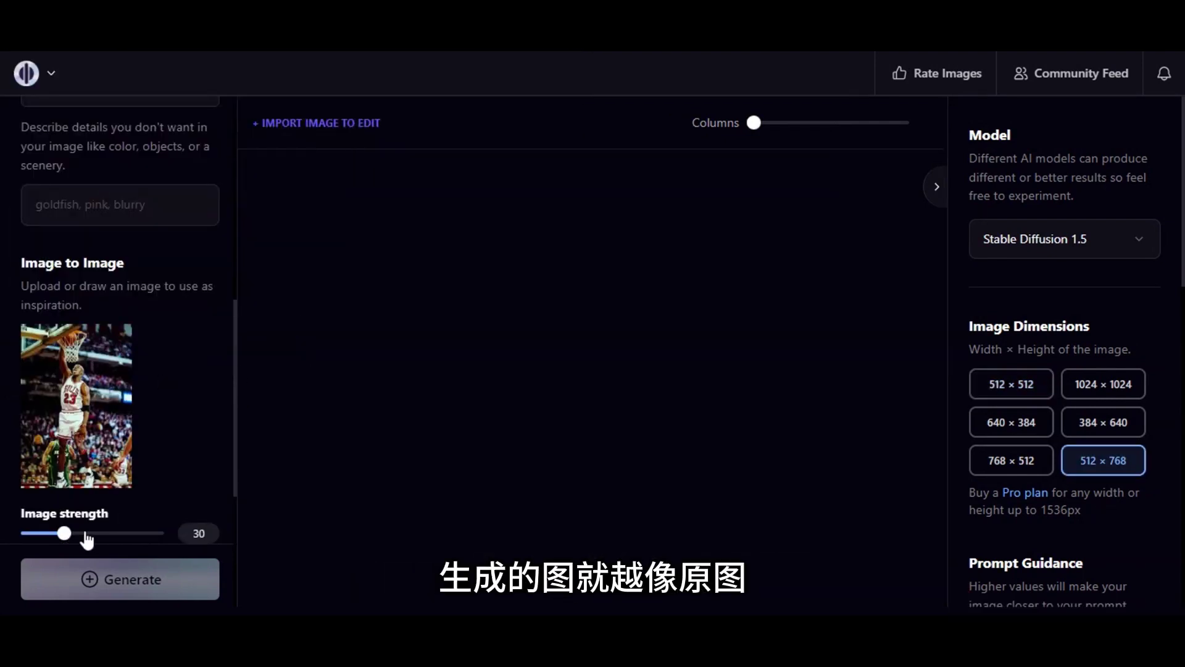
pyautogui.scroll(5, 93, 370)
pyautogui.click(112, 245)
pyautogui.write('a')
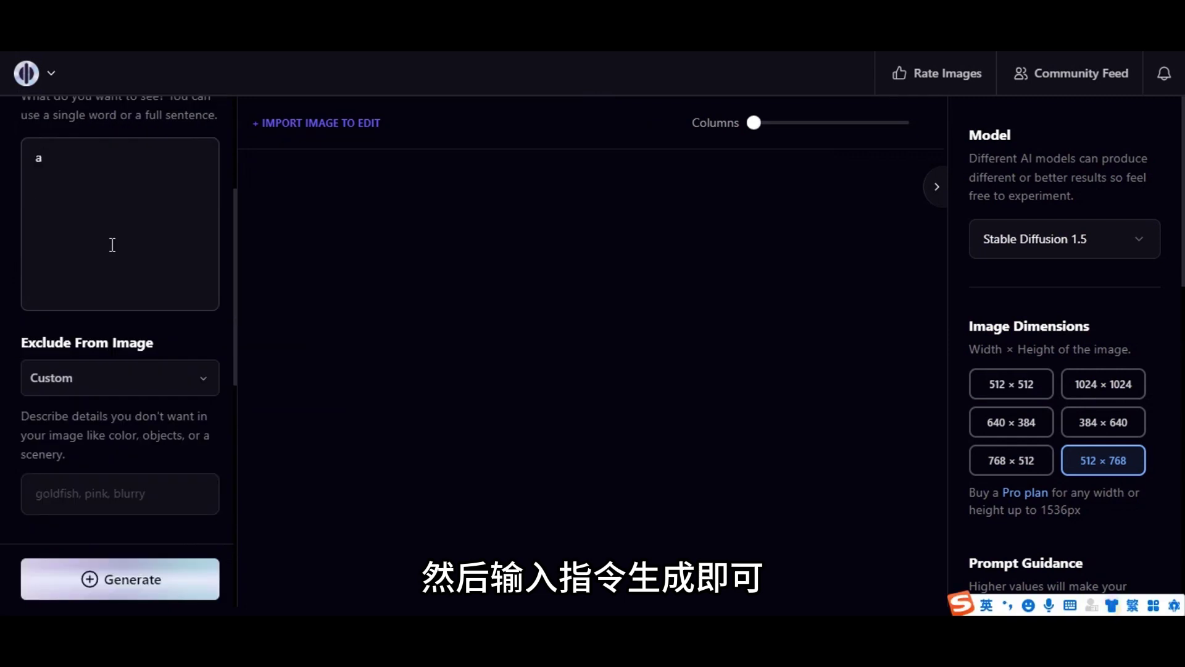
pyautogui.write(' man who is playing basket')
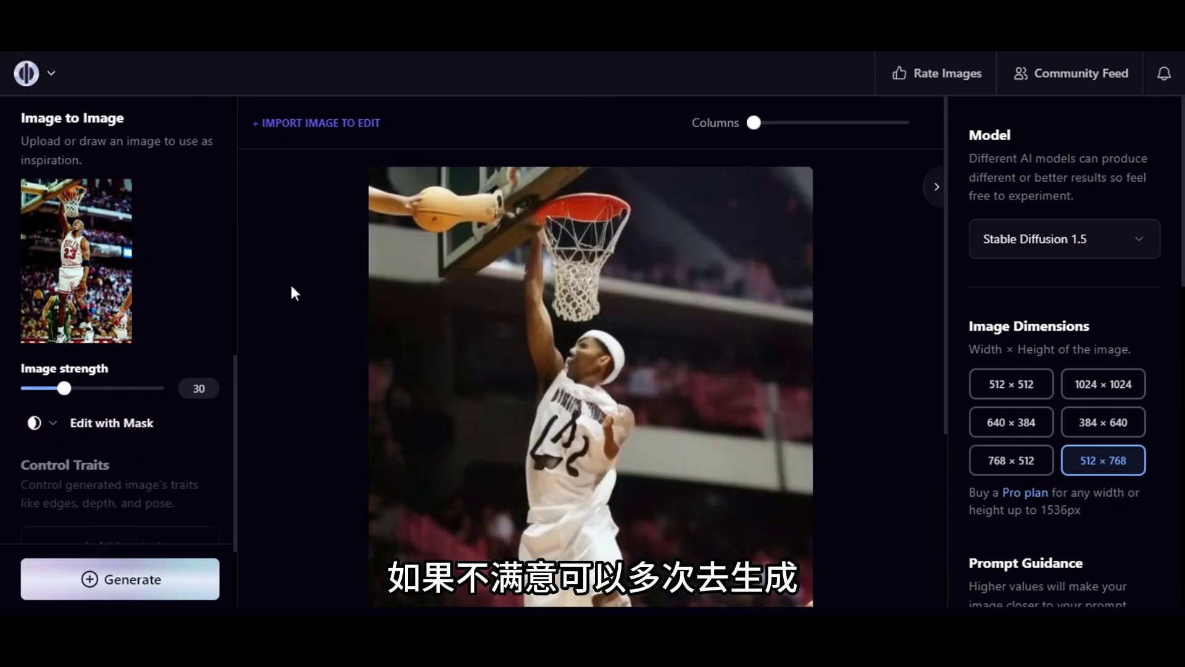
# - Set the gallery of generated basketball images to 5 columns
pyautogui.scroll(-5, 365, 450)
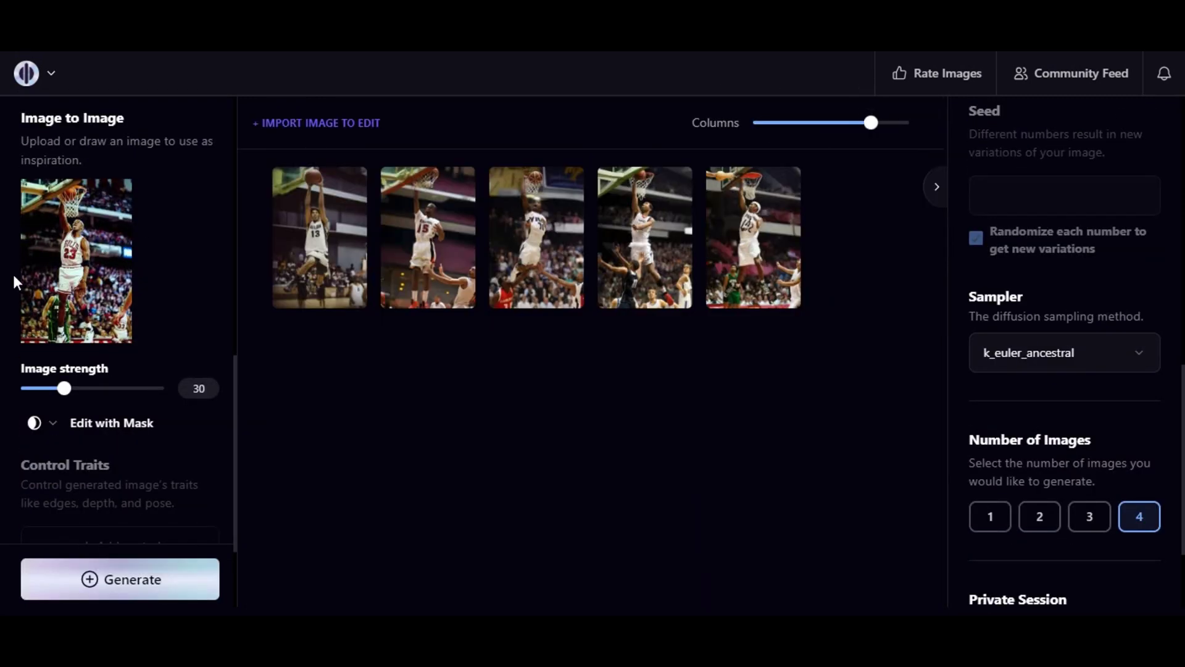
pyautogui.moveTo(873, 122); pyautogui.dragTo(849, 122)
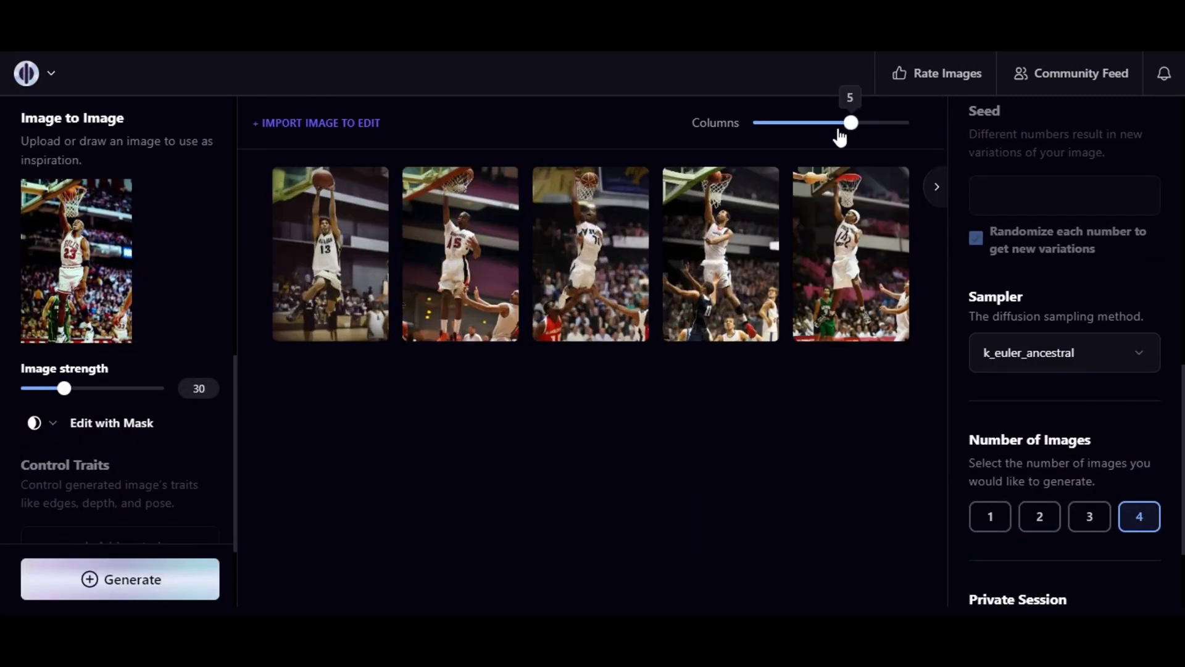
# - Sketch a simple figure with a head, two eyes, a nose, a mouth and a body as the image-to-image source
pyautogui.click(142, 237)
pyautogui.moveTo(561, 175)
pyautogui.mouseDown()
pyautogui.moveTo(781, 243)
pyautogui.moveTo(786, 164)
pyautogui.moveTo(784, 216)
pyautogui.mouseUp()
pyautogui.moveTo(554, 234); pyautogui.dragTo(586, 237)
pyautogui.moveTo(674, 233); pyautogui.dragTo(696, 240)
pyautogui.click(625, 308)
pyautogui.moveTo(568, 325); pyautogui.dragTo(685, 318)
pyautogui.moveTo(542, 426); pyautogui.dragTo(489, 549)
pyautogui.moveTo(727, 423); pyautogui.dragTo(764, 564)
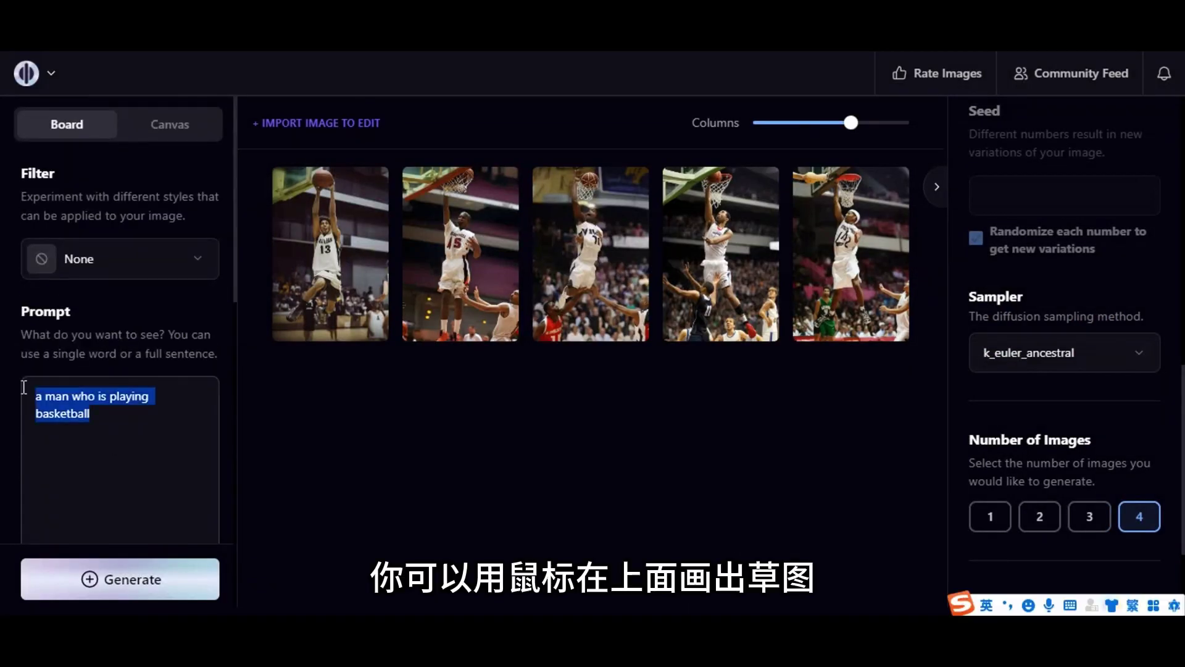
# - Replace the basketball prompt with a new description beginning "a white" and including "cute"
pyautogui.write('a white')
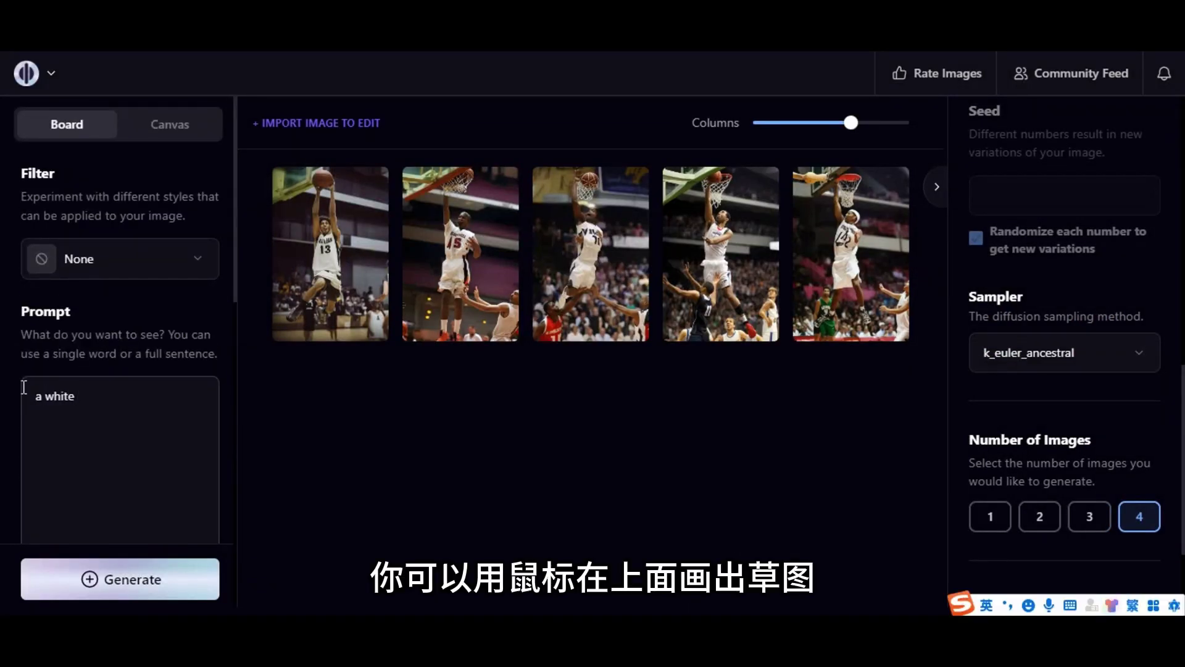
pyautogui.write(',cute,')
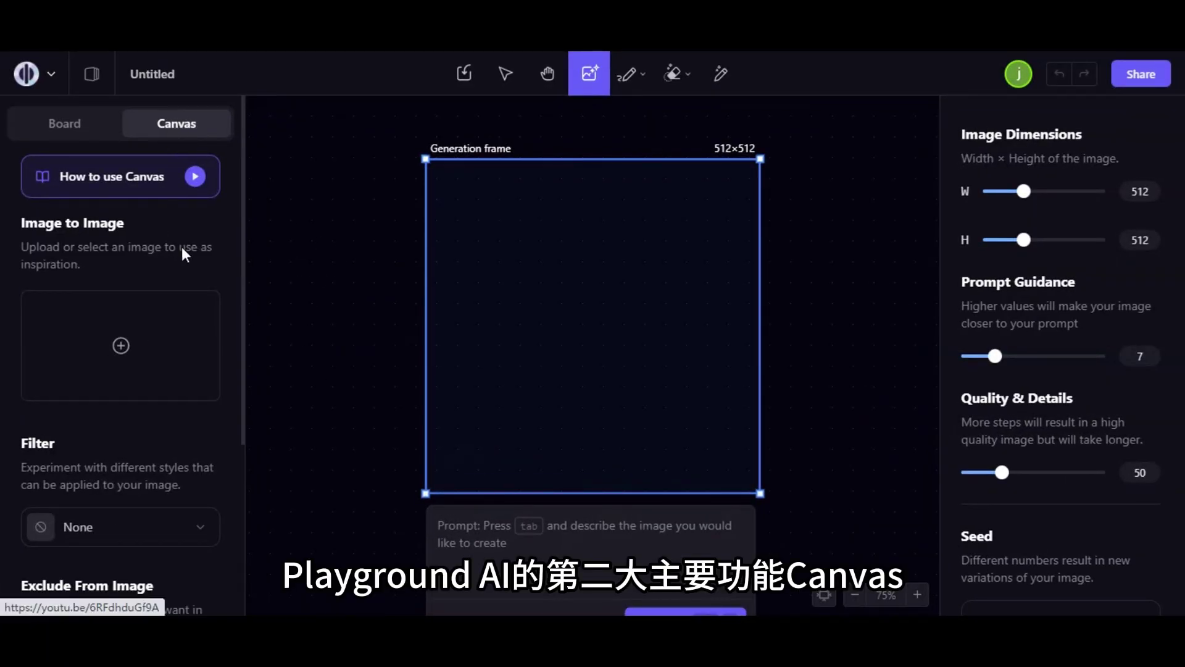
# - Examine the Canvas settings, the available image import sources and the image-to-image upload area
pyautogui.scroll(-4, 159, 284)
pyautogui.scroll(2, 159, 284)
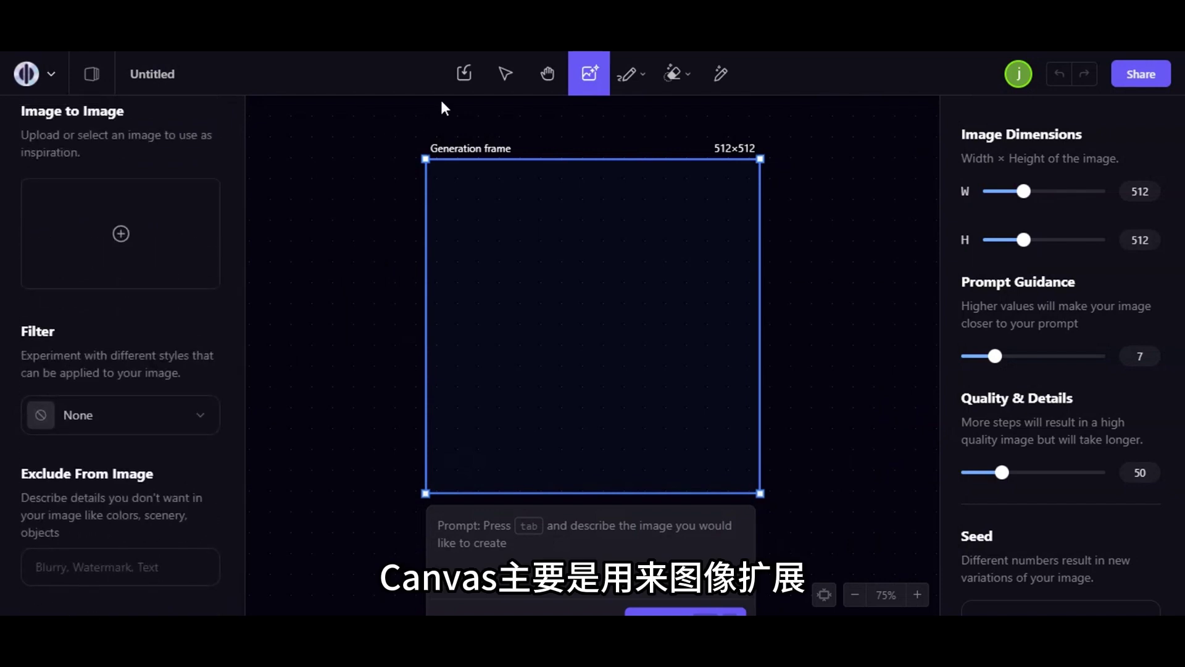
pyautogui.click(467, 79)
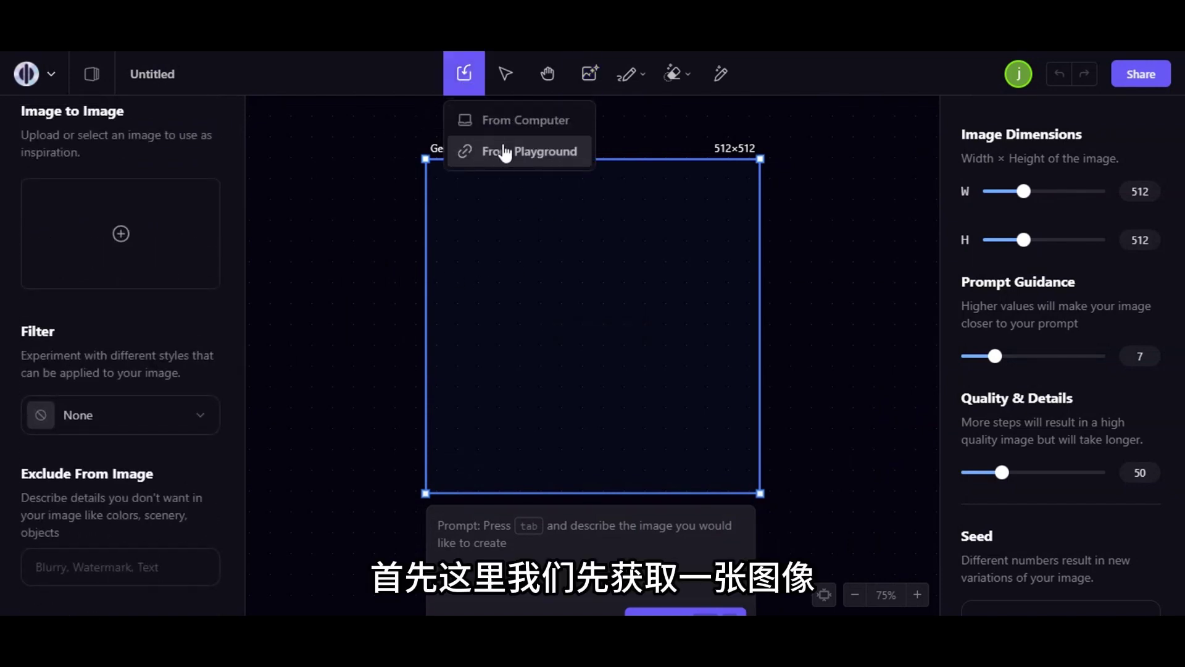
pyautogui.click(342, 212)
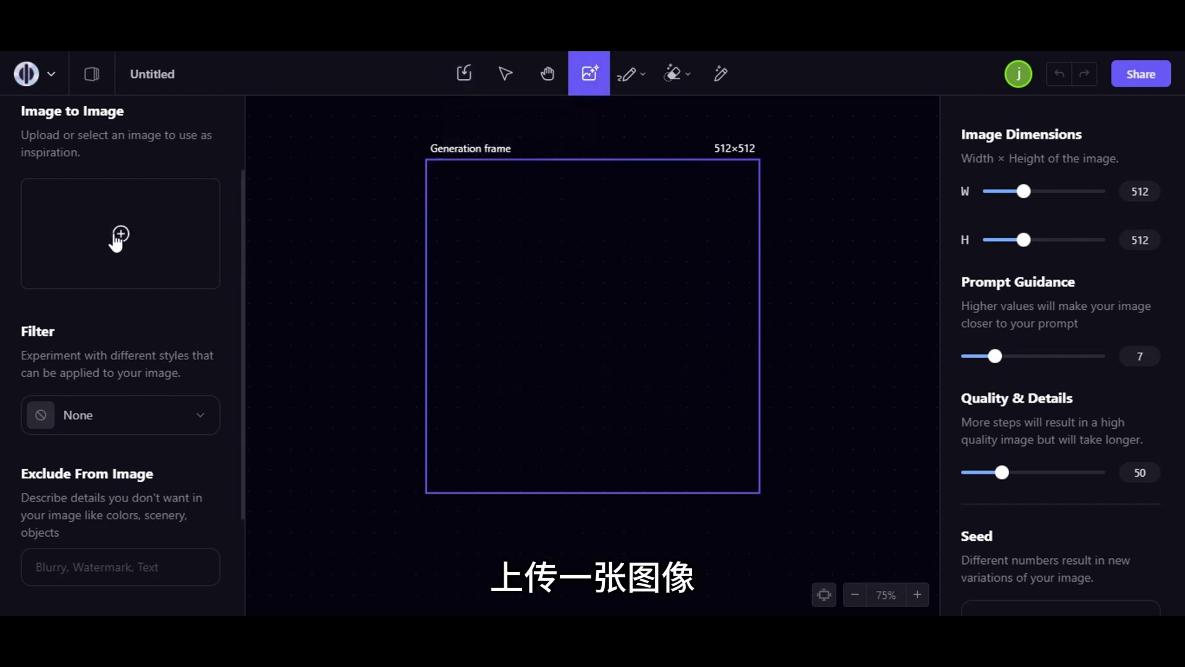
pyautogui.scroll(3, 117, 237)
pyautogui.scroll(-3, 113, 235)
# - Generate a Canvas image of "A girl walks on the grass, the weather is nice, and there is a small wooden house in the distance"
pyautogui.moveTo(478, 243); pyautogui.dragTo(386, 225)
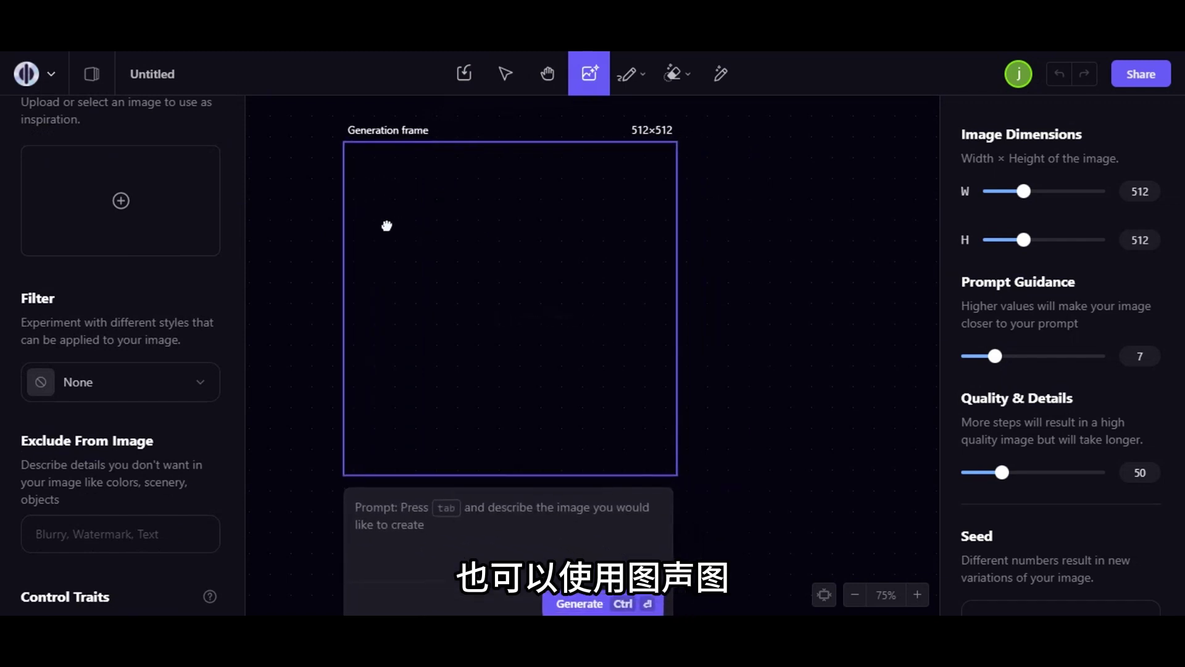
pyautogui.click(379, 504)
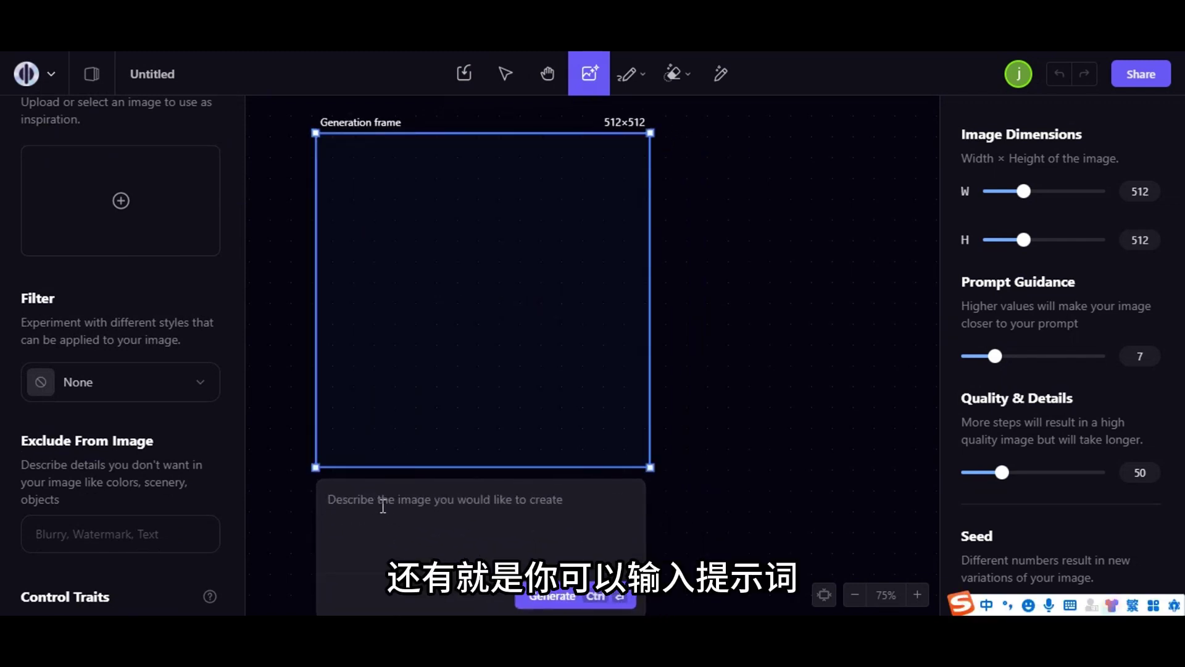
pyautogui.write('A girl walks on the grass, the weather is nice, and there is a small wooden house in the distance')
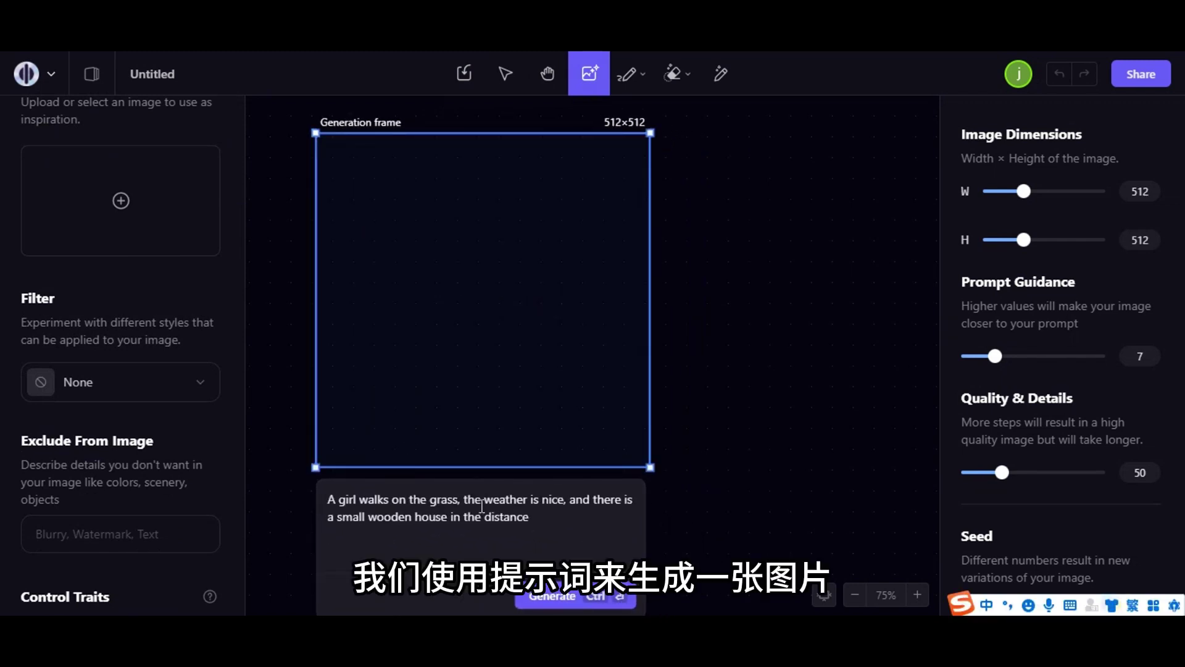
pyautogui.click(531, 597)
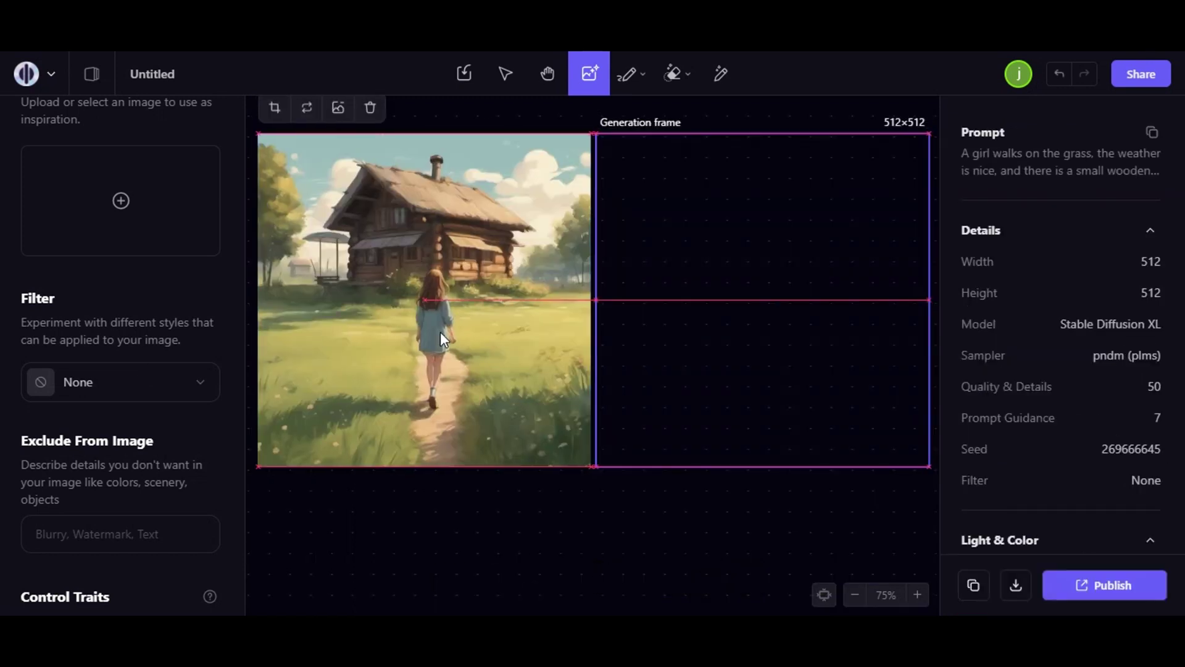
# - Extend the image to the right by overlapping the generation frame with its edge and generating "the grass, the weather is nice"
pyautogui.moveTo(706, 265); pyautogui.dragTo(612, 266)
pyautogui.click(709, 514)
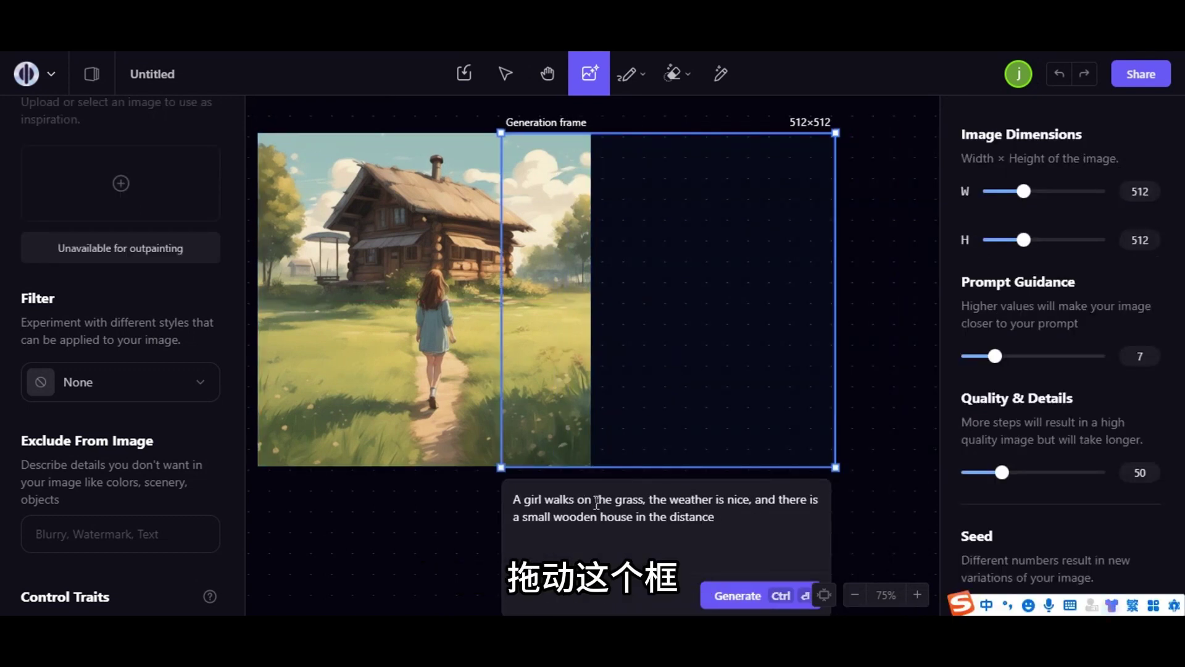
pyautogui.moveTo(594, 500); pyautogui.dragTo(512, 500)
pyautogui.press('BackSpace')
pyautogui.moveTo(683, 517); pyautogui.dragTo(669, 500)
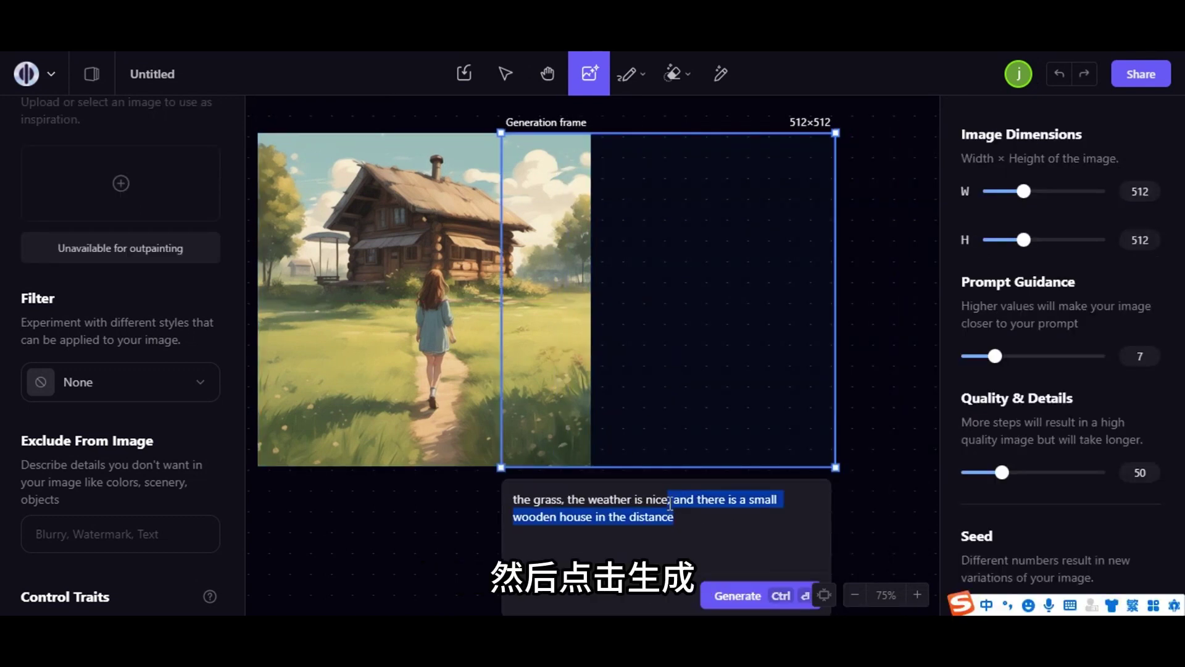
pyautogui.press('BackSpace')
pyautogui.click(738, 595)
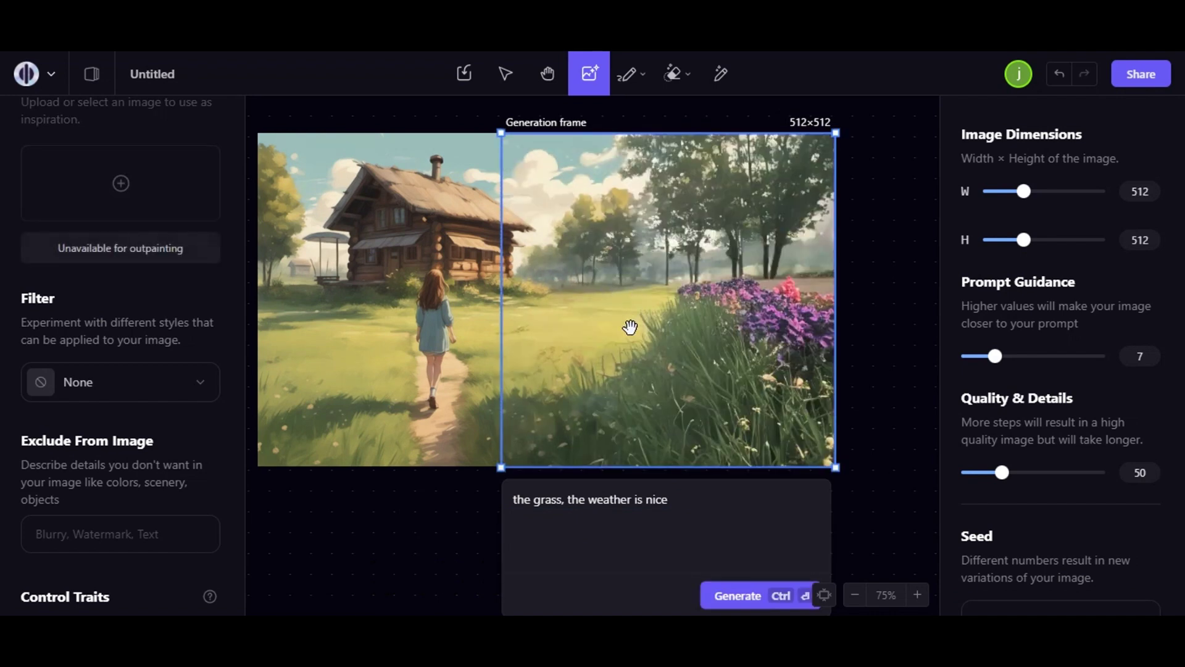
# - Extend the picture downward by placing an 880×320 generation frame over its lower edge and generating
pyautogui.moveTo(630, 325); pyautogui.dragTo(367, 489)
pyautogui.scroll(-4, 669, 461)
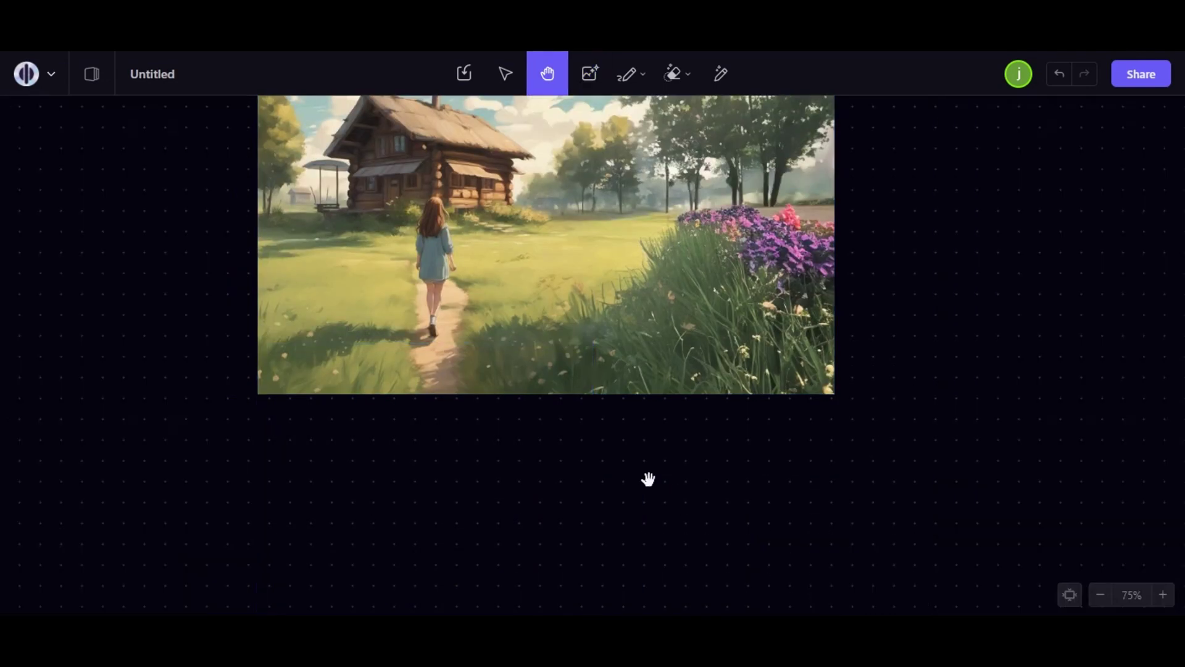
pyautogui.moveTo(599, 599); pyautogui.dragTo(838, 476)
pyautogui.hotkey('ctrl', 'Return')
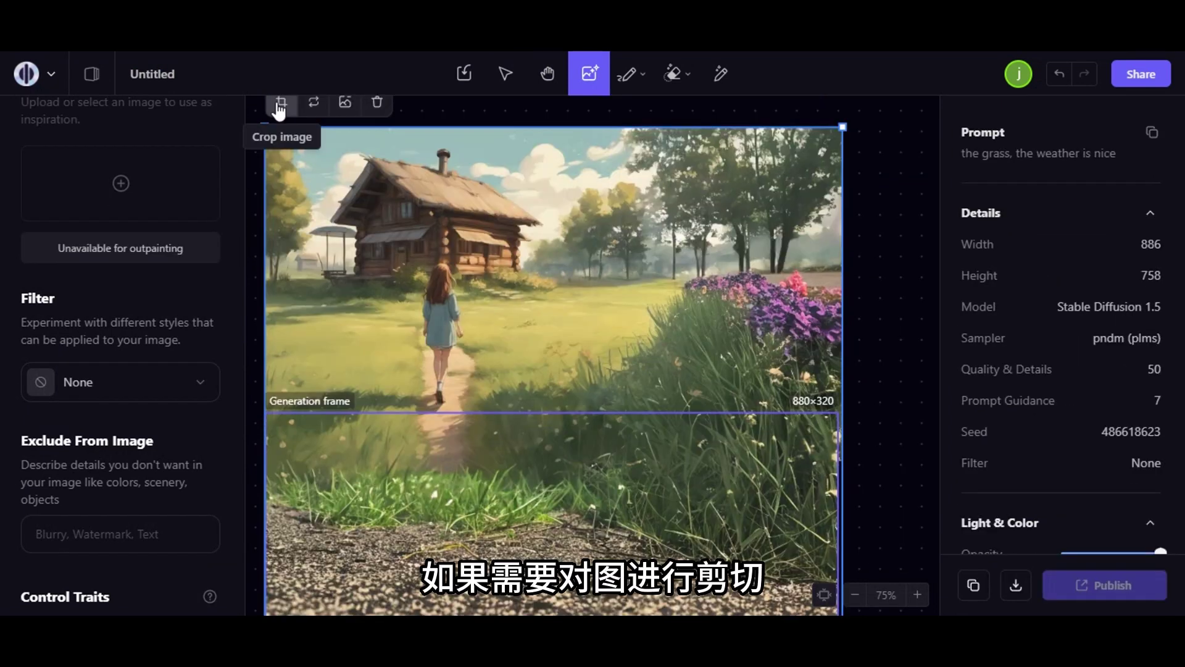
# - Crop the extended bottom strip off the image, down to 886×514
pyautogui.click(279, 105)
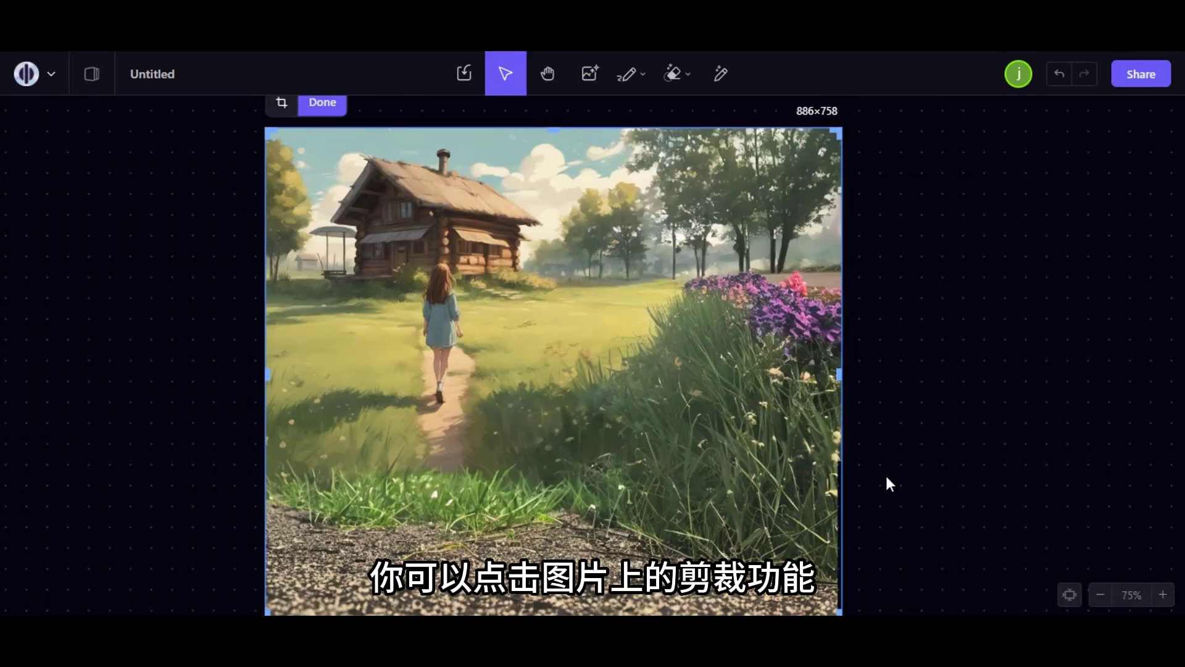
pyautogui.moveTo(839, 611); pyautogui.dragTo(841, 457)
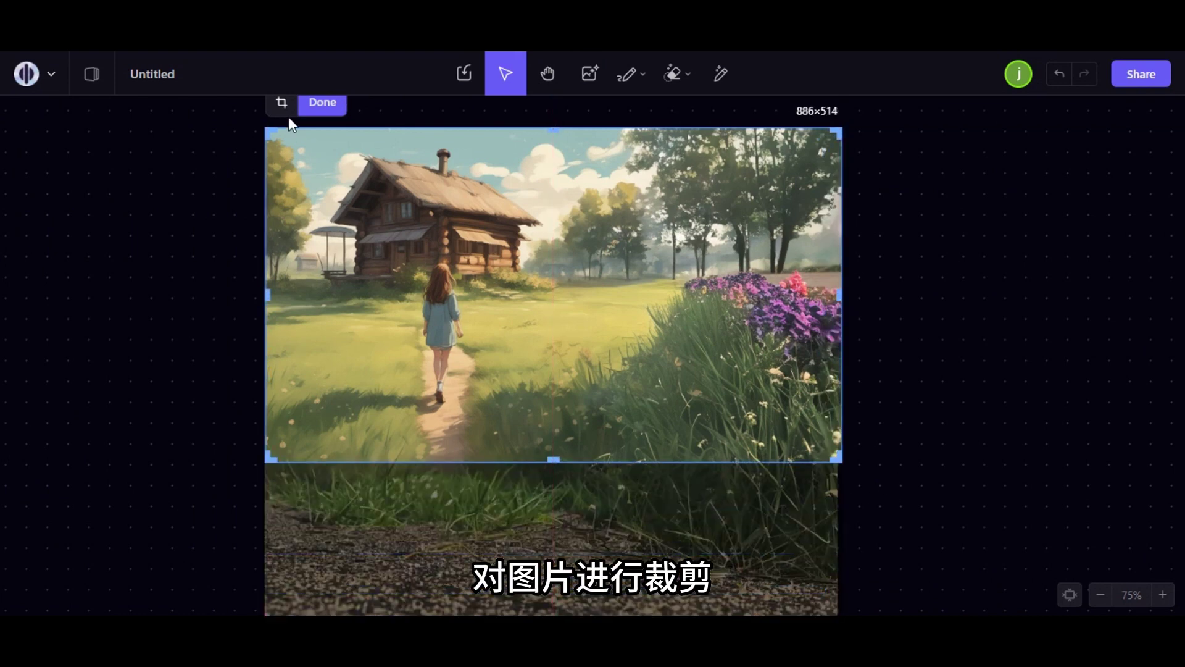
pyautogui.click(320, 103)
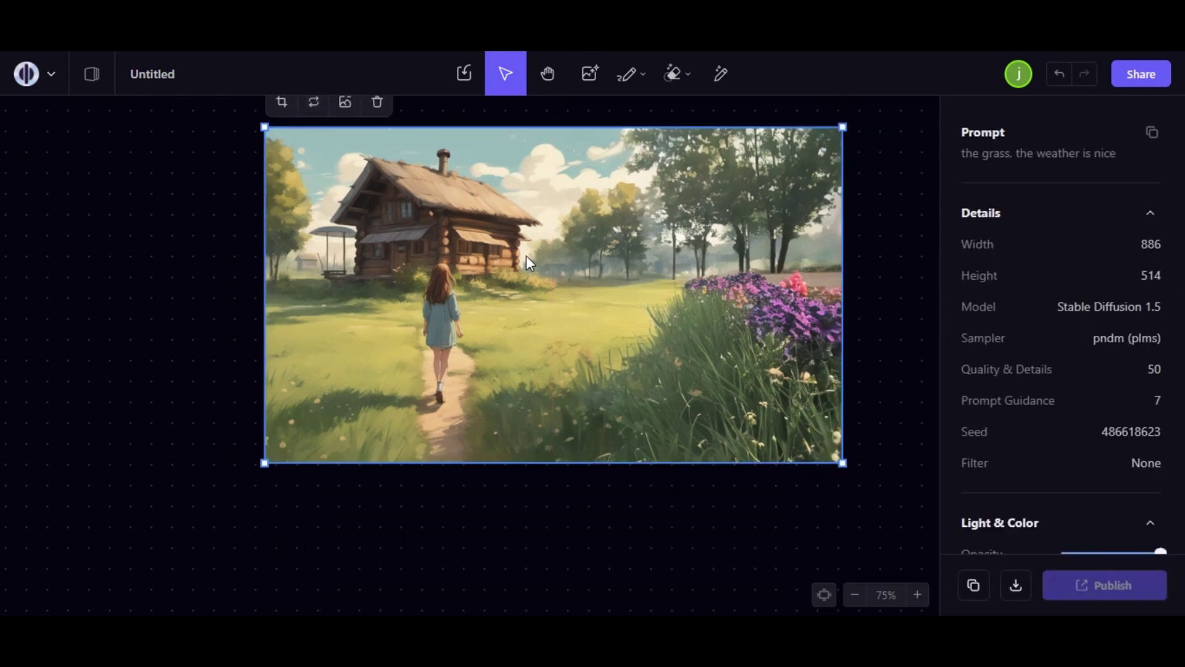
# - Paint a blue river-shaped stroke across the grass between the path and the flowers with Draw to Edit
pyautogui.click(639, 80)
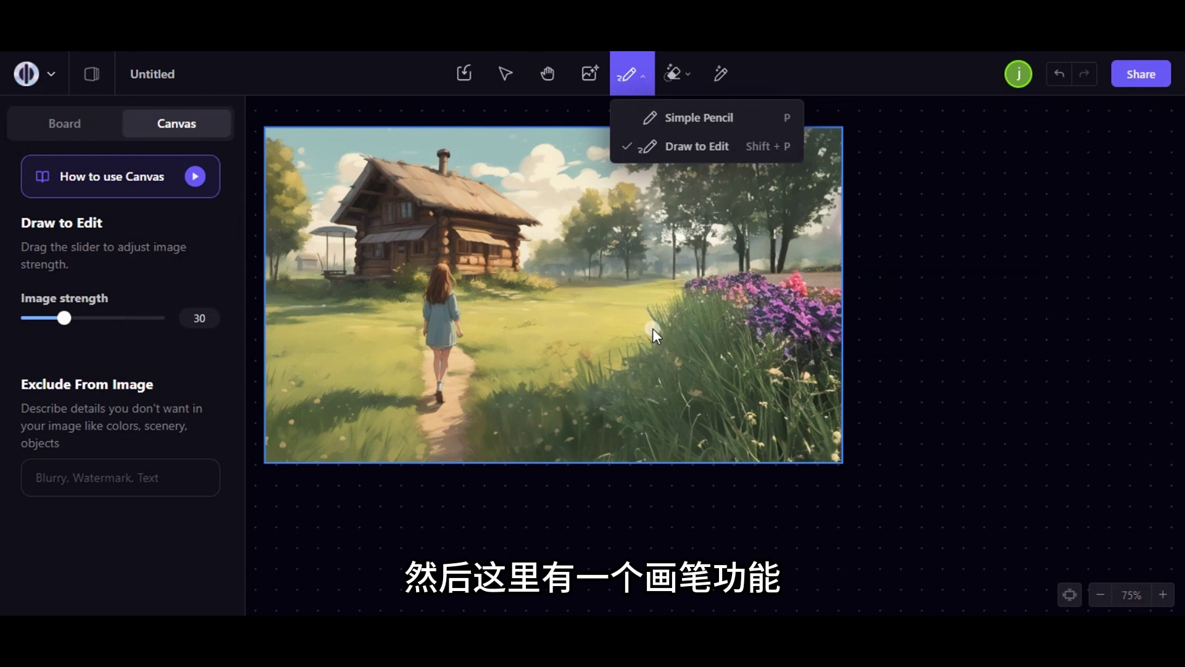
pyautogui.moveTo(653, 290)
pyautogui.mouseDown()
pyautogui.moveTo(611, 426)
pyautogui.moveTo(579, 445)
pyautogui.moveTo(590, 444)
pyautogui.mouseUp()
pyautogui.click(651, 156)
pyautogui.moveTo(648, 289)
pyautogui.mouseDown()
pyautogui.moveTo(586, 445)
pyautogui.moveTo(655, 286)
pyautogui.moveTo(611, 419)
pyautogui.mouseUp()
# - Replace the Draw to Edit prompt with "a river" and generate the edit
pyautogui.click(427, 492)
pyautogui.press('BackSpace')
pyautogui.press('BackSpace')
pyautogui.press('BackSpace')
pyautogui.press('BackSpace')
pyautogui.press('BackSpace')
pyautogui.press('BackSpace')
pyautogui.press('BackSpace')
pyautogui.press('BackSpace')
pyautogui.press('BackSpace')
pyautogui.press('BackSpace')
pyautogui.press('BackSpace')
pyautogui.press('BackSpace')
pyautogui.press('BackSpace')
pyautogui.press('BackSpace')
pyautogui.press('BackSpace')
pyautogui.press('BackSpace')
pyautogui.press('BackSpace')
pyautogui.press('BackSpace')
pyautogui.press('BackSpace')
pyautogui.press('BackSpace')
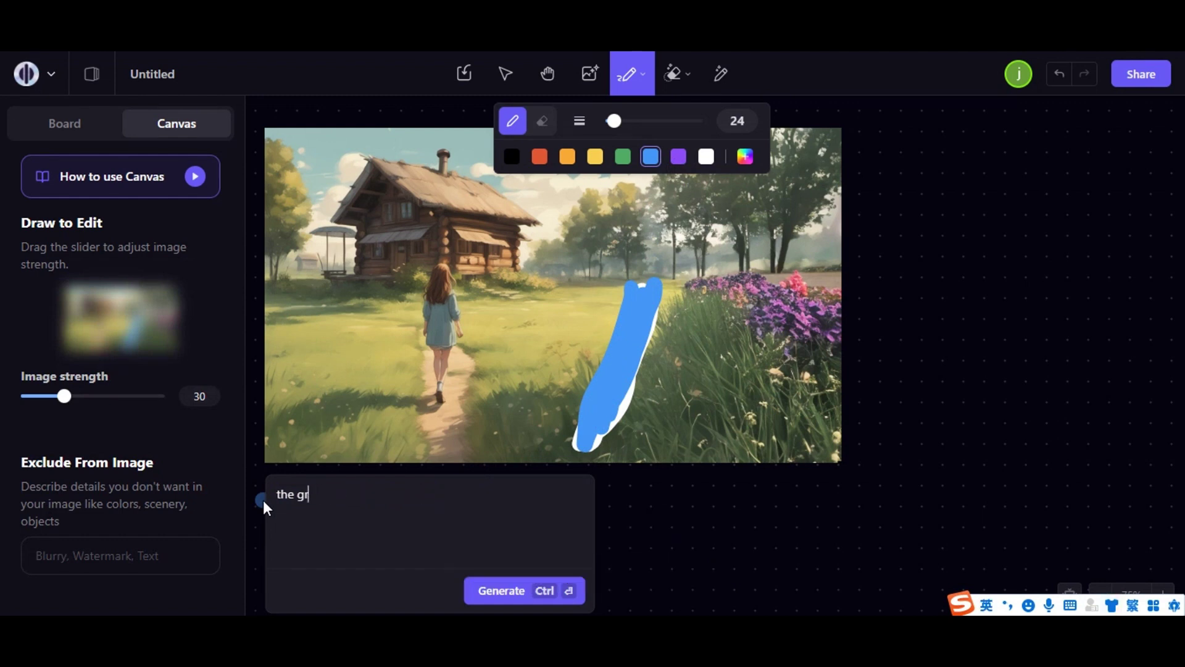
pyautogui.write('a river')
pyautogui.hotkey('ctrl', 'Return')
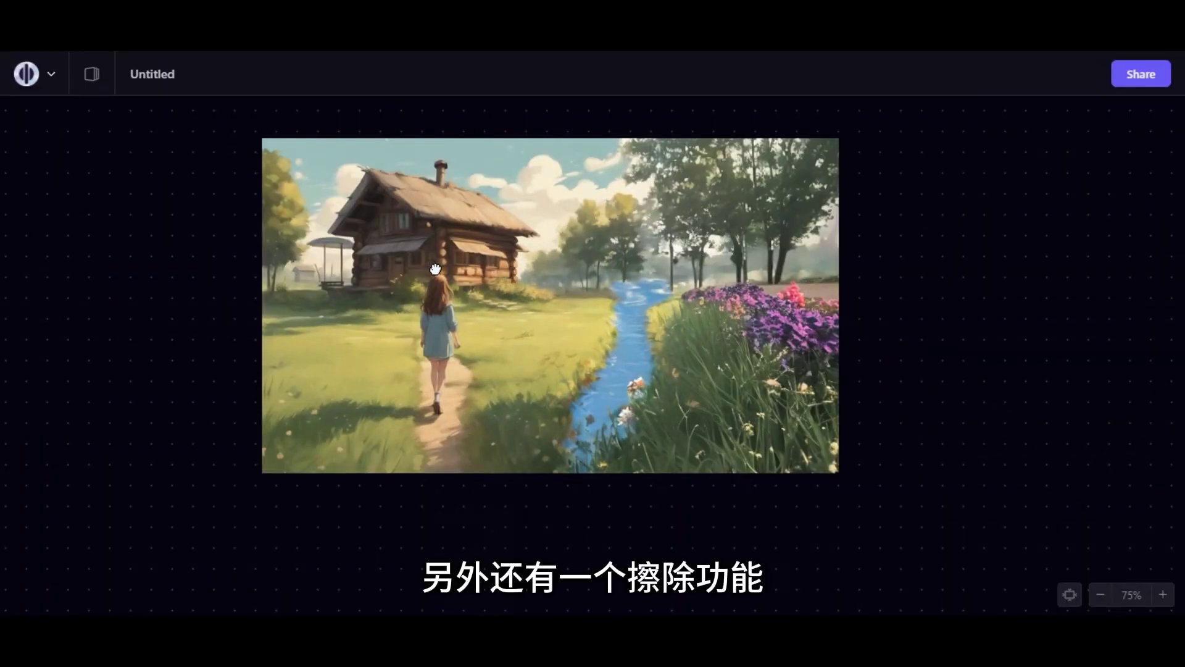
# - Erase the small distant house beside the wooden cabin with the Object Eraser
pyautogui.moveTo(435, 269); pyautogui.dragTo(472, 293)
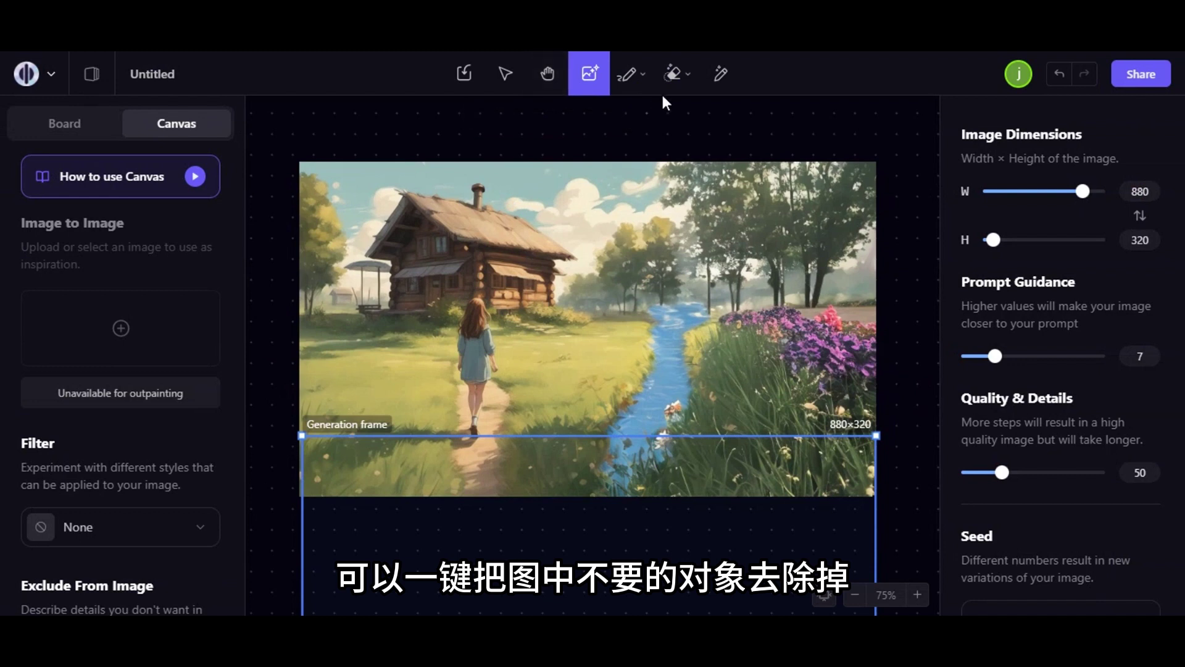
pyautogui.click(685, 78)
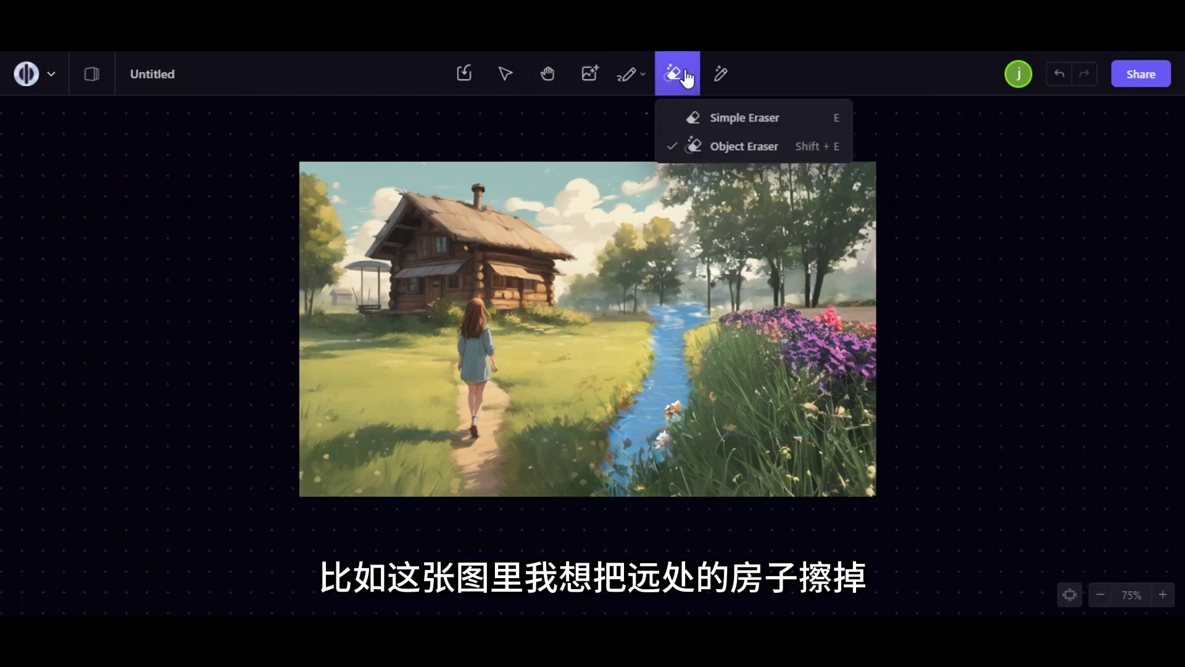
pyautogui.click(342, 301)
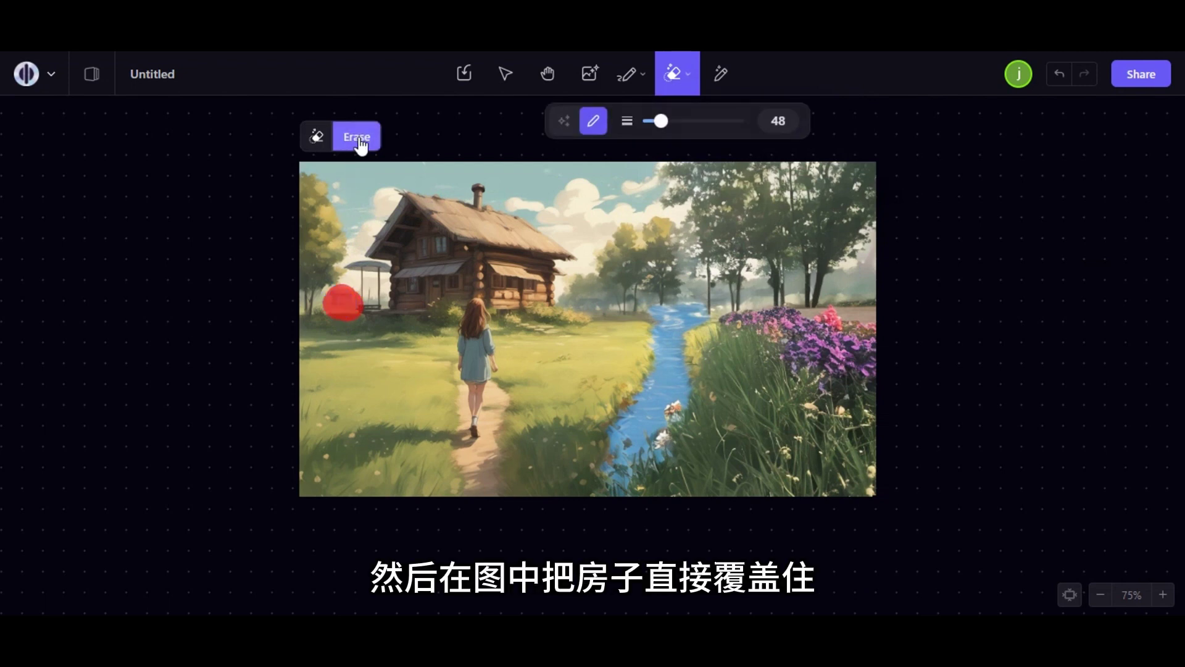
pyautogui.click(362, 145)
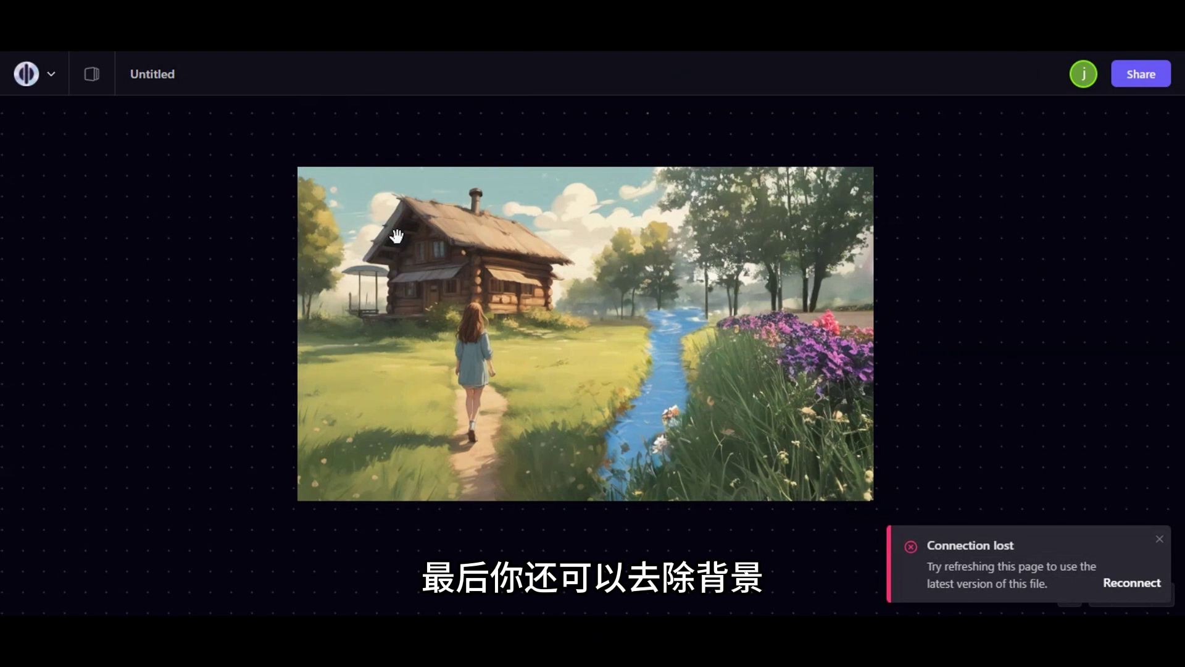
# - Remove the background from the girl and river image
pyautogui.click(631, 333)
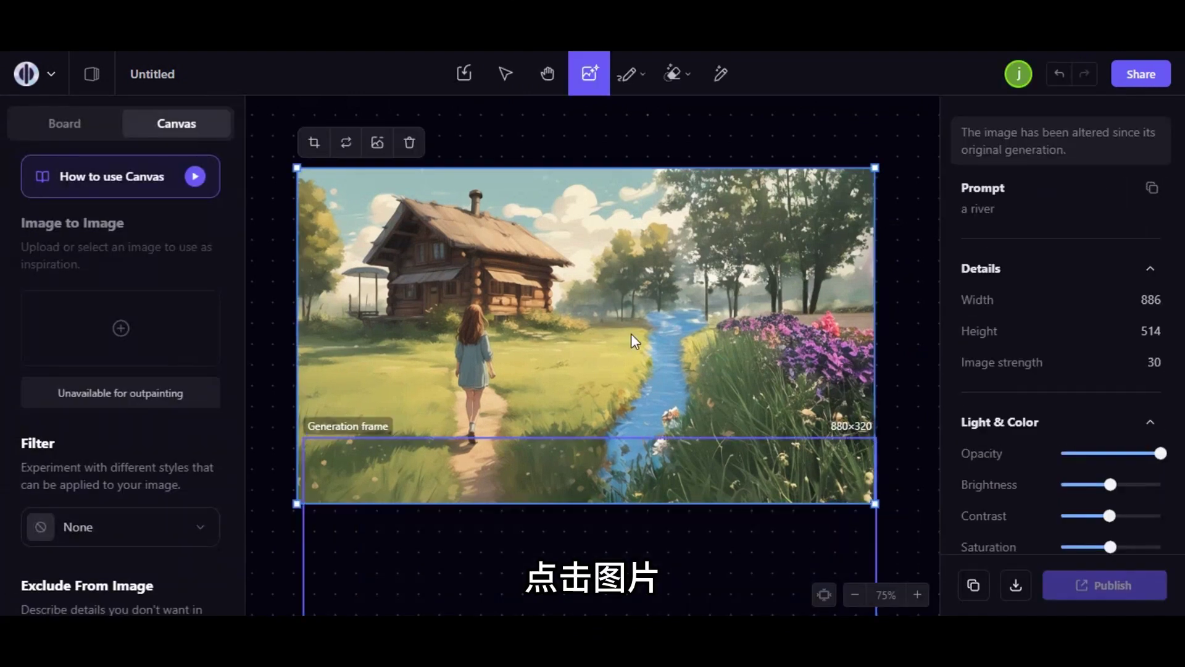
pyautogui.click(377, 146)
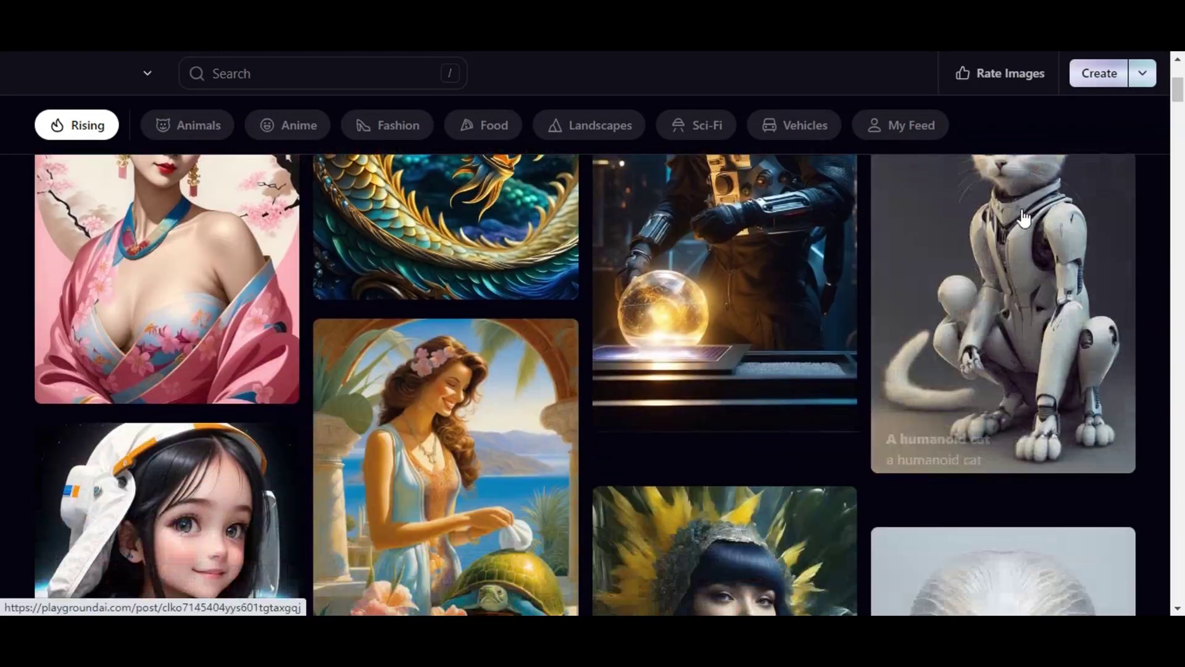
# - Look through the Rising artworks in the community feed
pyautogui.scroll(-15, 1023, 217)
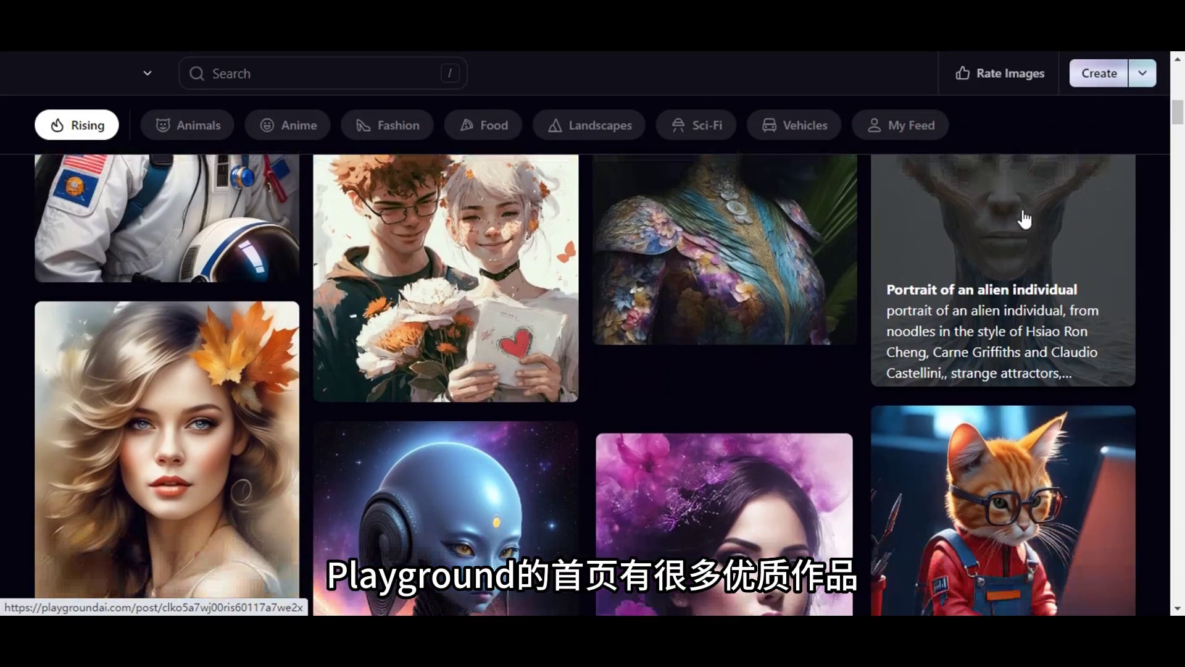
pyautogui.scroll(-10, 1024, 217)
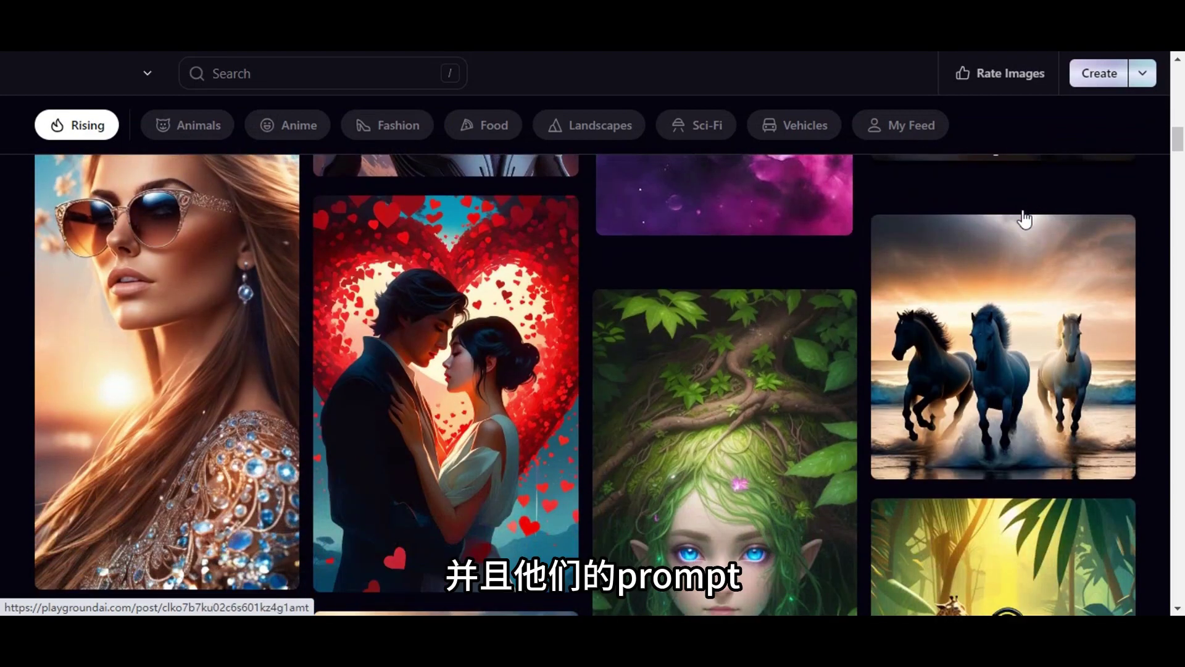